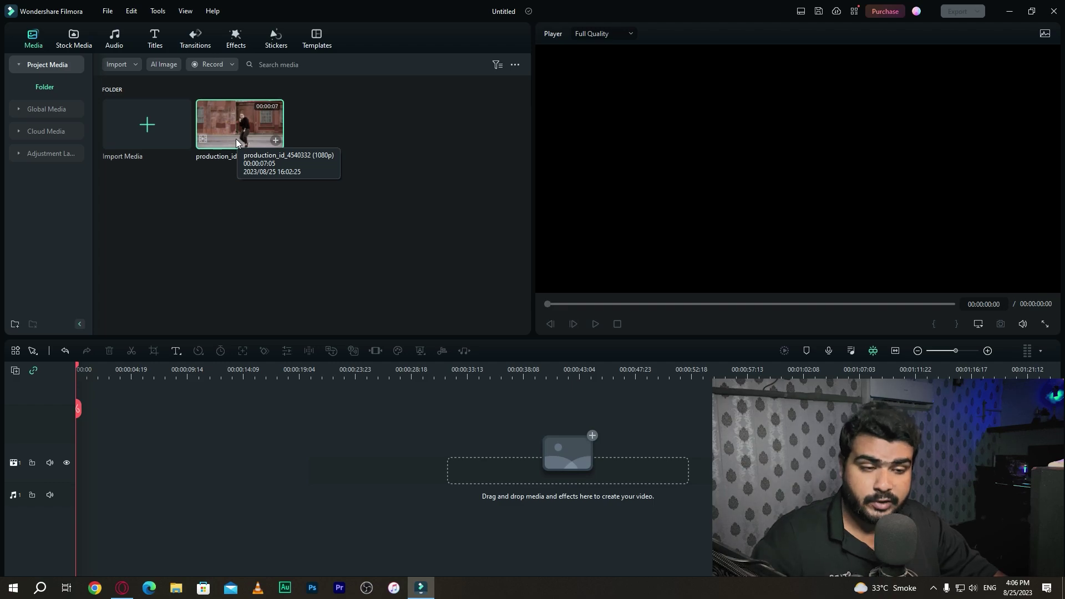
- Place the production_id_4540332 clip at the start of the timeline and match the project settings to it at 1920 x 1080 25fps
{"action": "left_click_drag", "start_coordinate": [235, 138], "coordinate": [96, 458]}
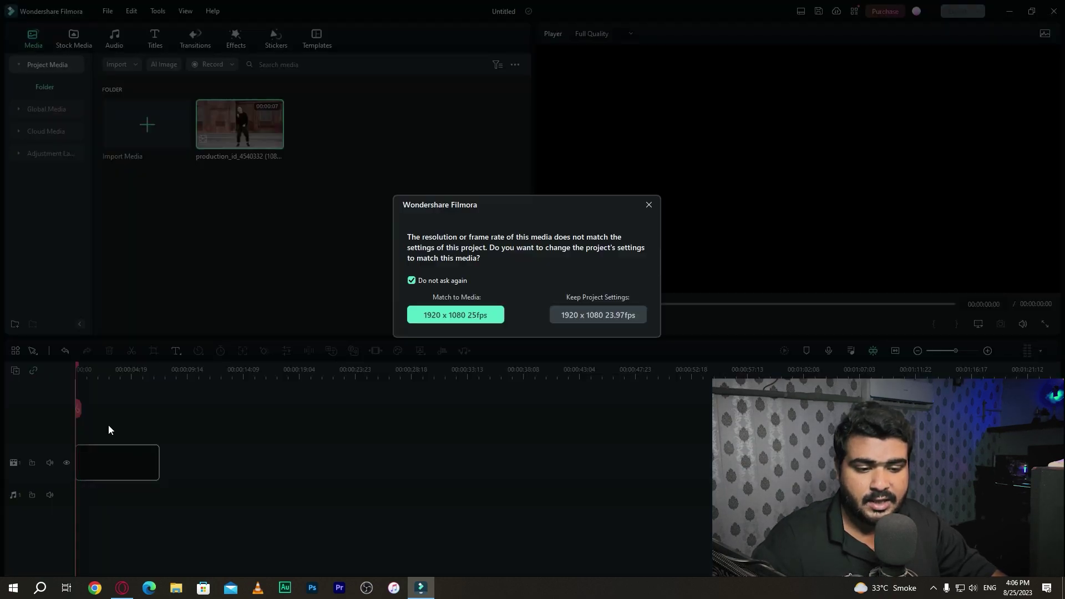
{"action": "left_click", "coordinate": [454, 314]}
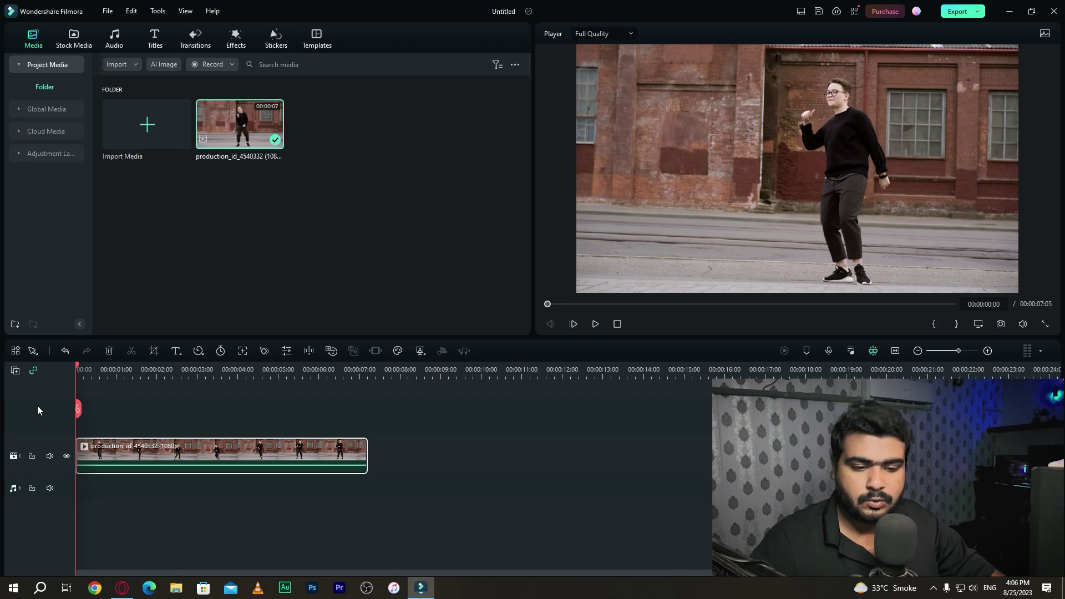
- Add a second video track and paste a copy of the clip onto it, aligned with the original at the timeline start
{"action": "left_click", "coordinate": [15, 370]}
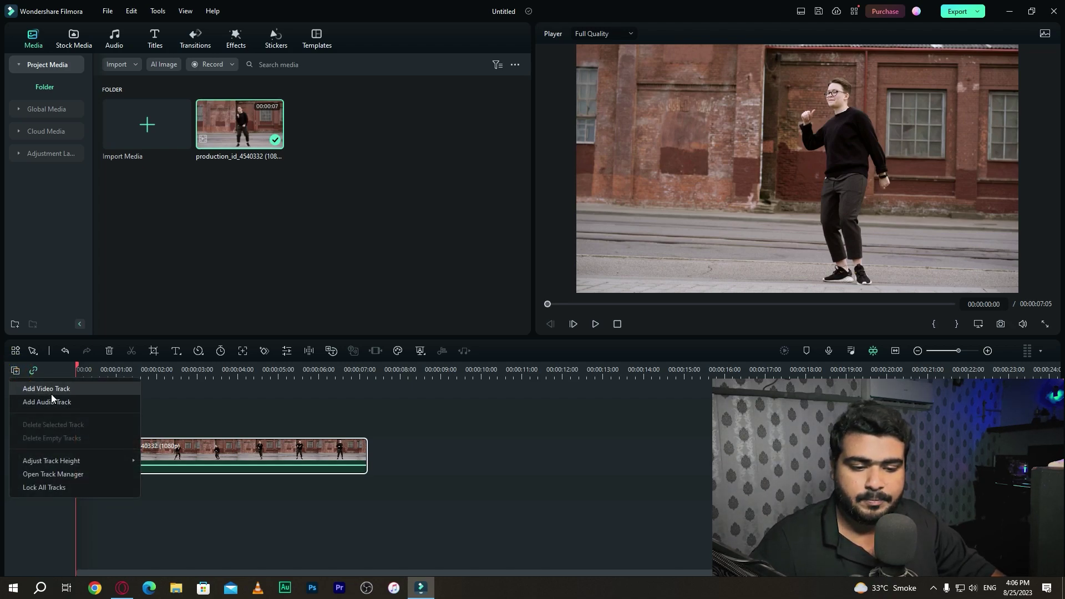
{"action": "left_click", "coordinate": [50, 391]}
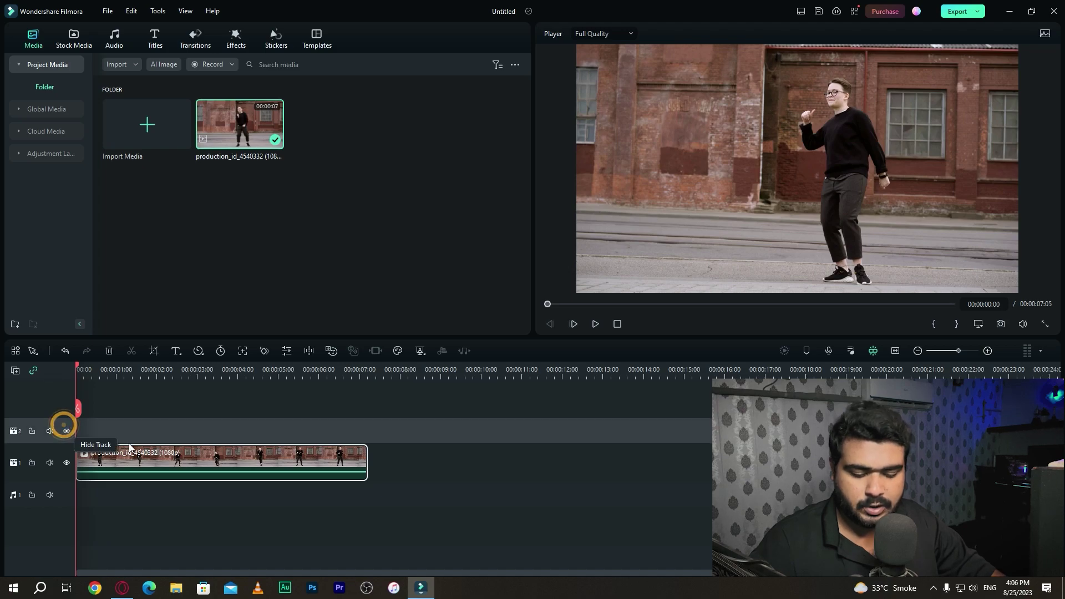
{"action": "key", "text": "ctrl+c"}
{"action": "key", "text": "ctrl+v"}
{"action": "left_click", "coordinate": [158, 370]}
{"action": "left_click", "coordinate": [80, 371]}
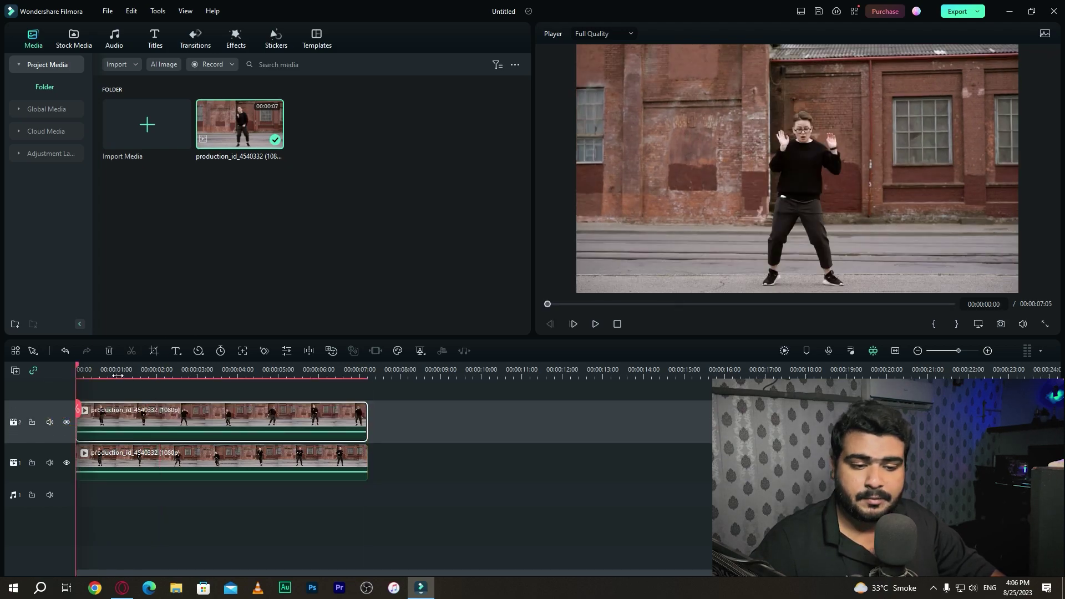
{"action": "scroll", "coordinate": [112, 373], "scroll_direction": "up", "scroll_amount": 3}
{"action": "scroll", "coordinate": [205, 371], "scroll_direction": "up", "scroll_amount": 1}
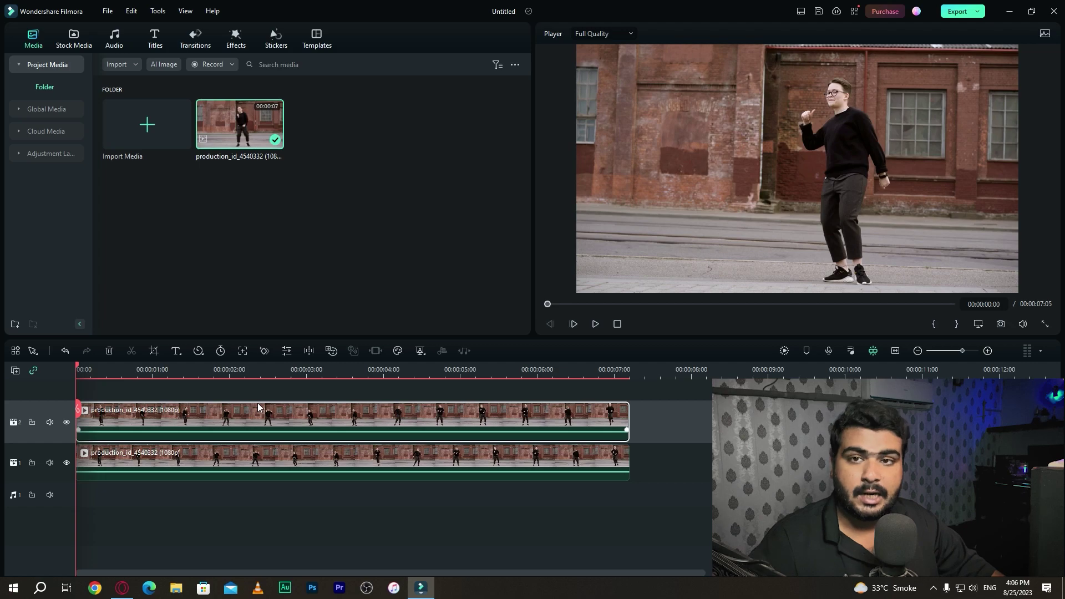
- Enable Smart Cutout on the upper clip and brush over the dancing man from head to feet to select him
{"action": "double_click", "coordinate": [310, 425]}
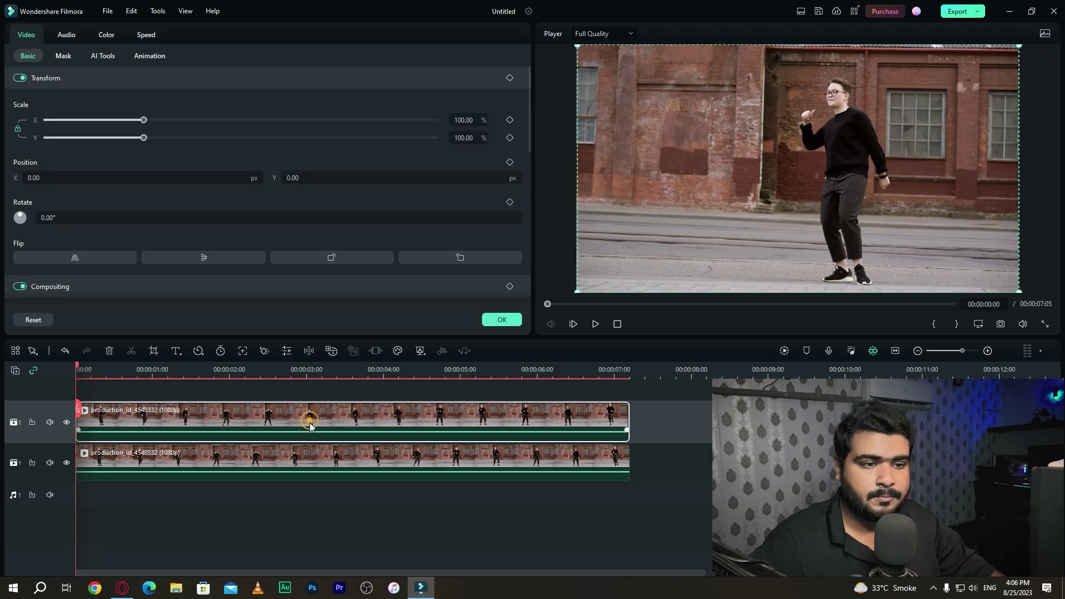
{"action": "left_click", "coordinate": [94, 57]}
{"action": "scroll", "coordinate": [161, 165], "scroll_direction": "down", "scroll_amount": 10}
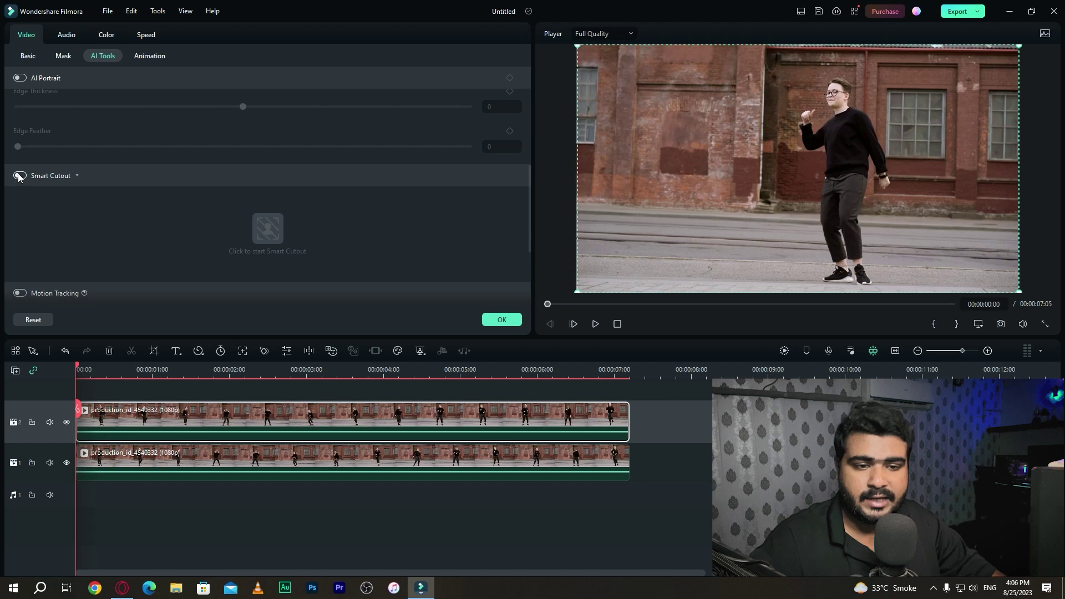
{"action": "left_click", "coordinate": [19, 177]}
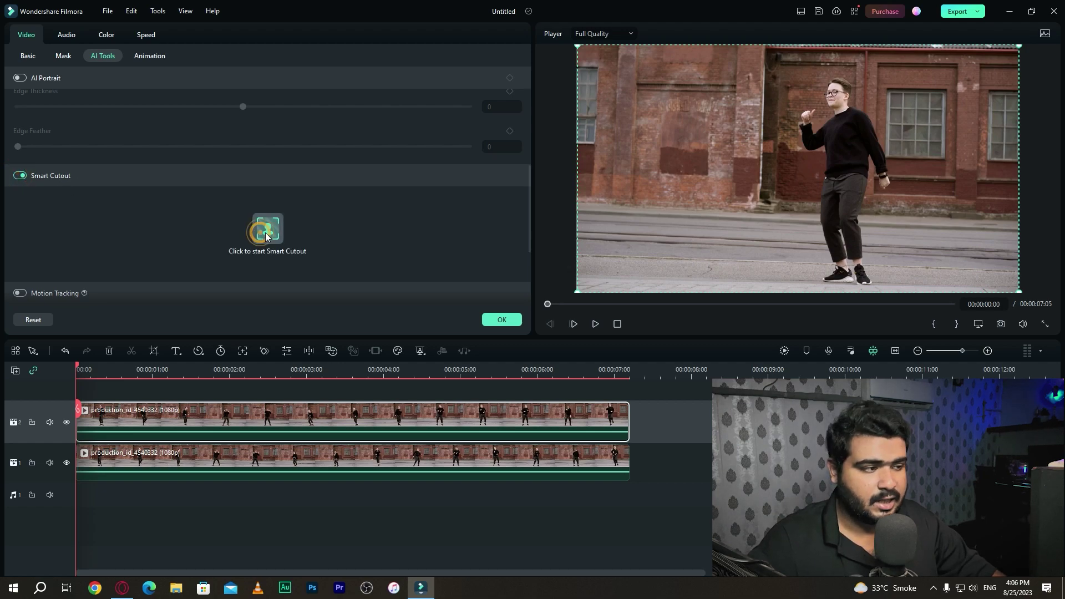
{"action": "left_click", "coordinate": [265, 231]}
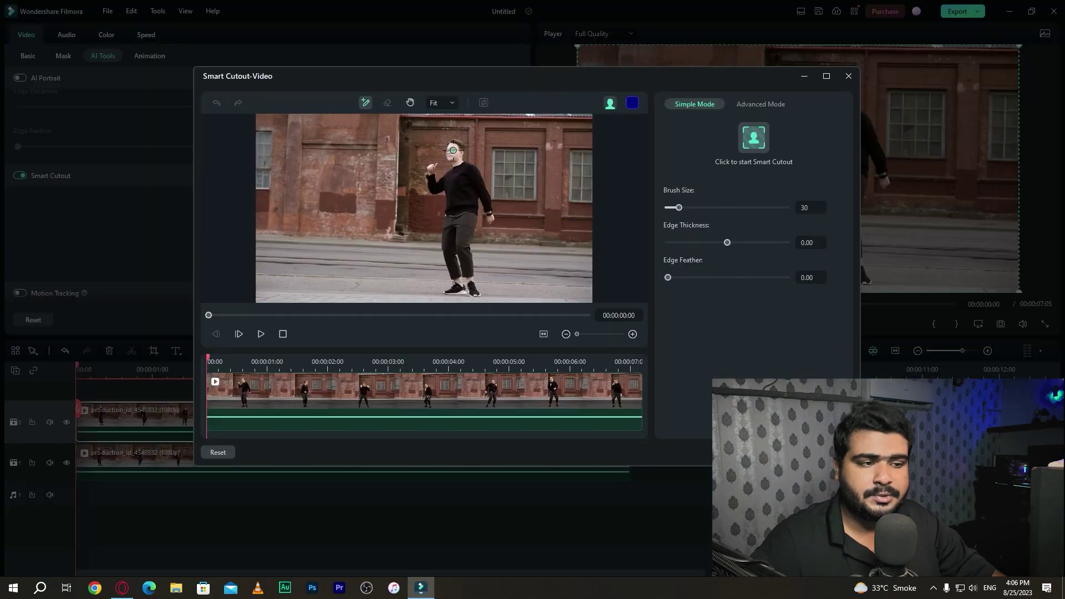
{"action": "left_click_drag", "start_coordinate": [454, 150], "coordinate": [468, 289]}
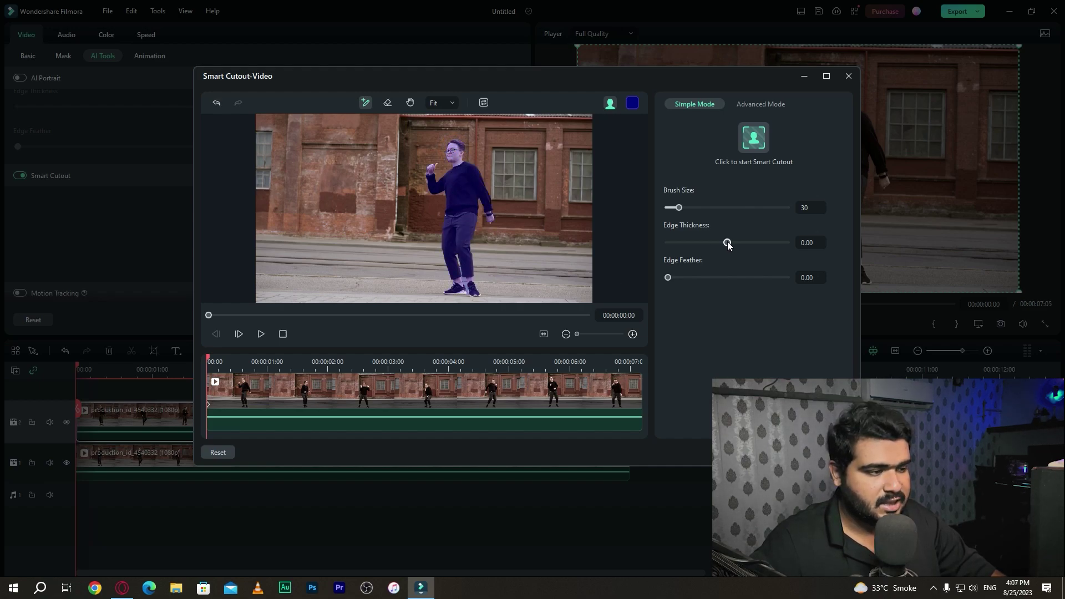
- Set the cutout's edge thickness to 5
{"action": "left_click_drag", "start_coordinate": [727, 245], "coordinate": [729, 242]}
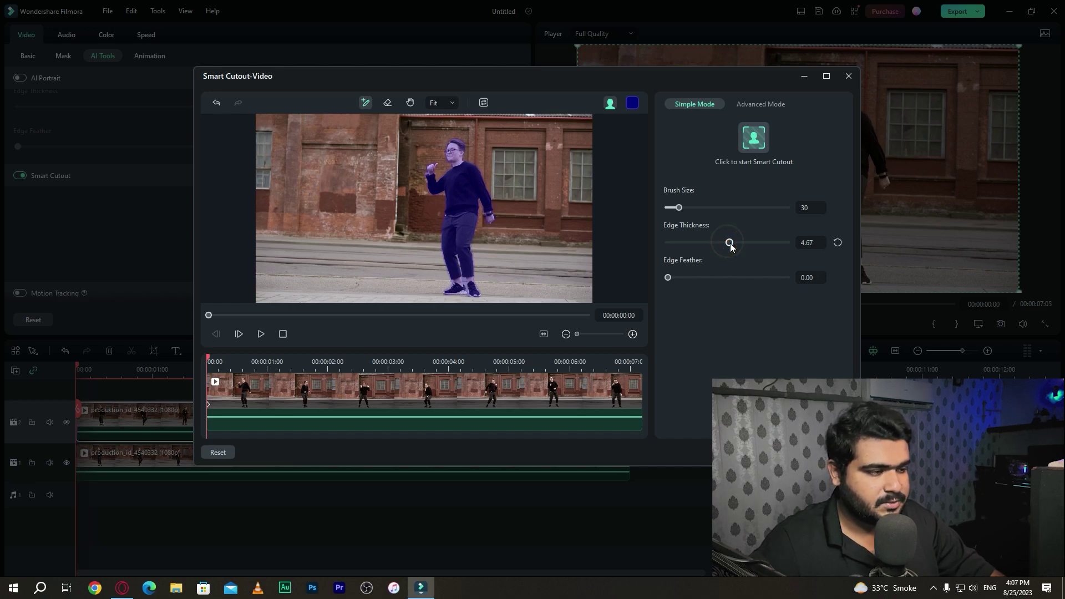
{"action": "left_click", "coordinate": [811, 242]}
{"action": "type", "text": "5"}
{"action": "key", "text": "Return"}
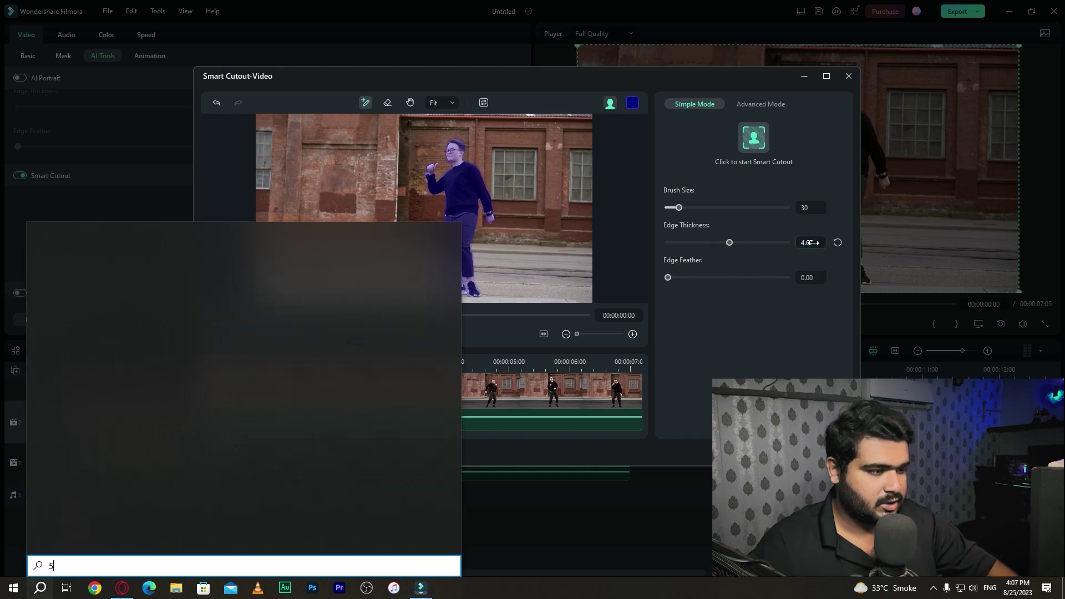
- Run the Smart Cutout over the whole clip, save it and close the clip's properties
{"action": "left_click", "coordinate": [748, 142]}
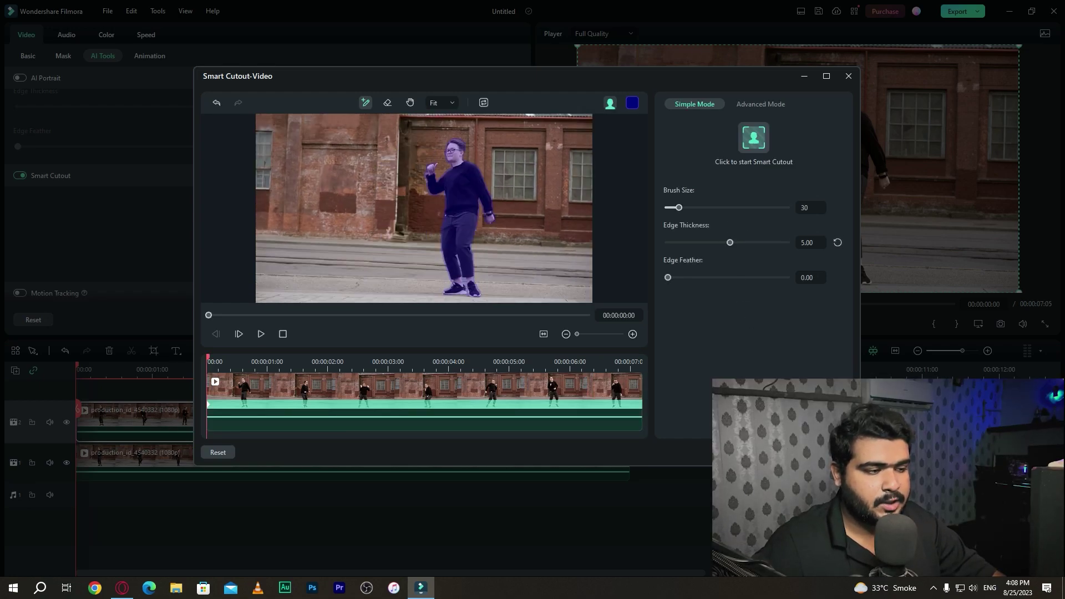
{"action": "left_click", "coordinate": [798, 452]}
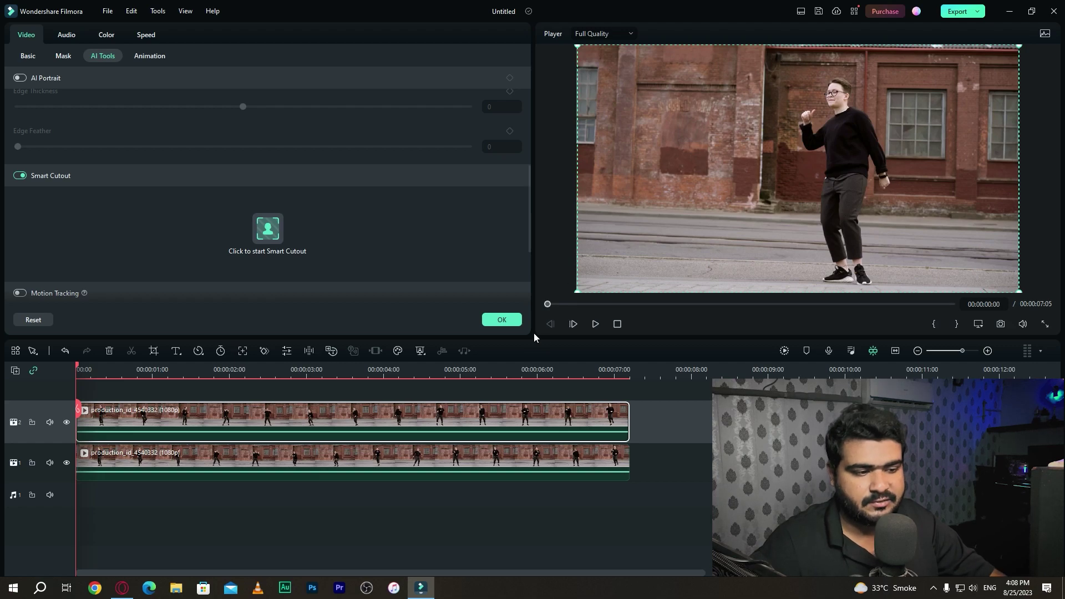
{"action": "left_click", "coordinate": [515, 319]}
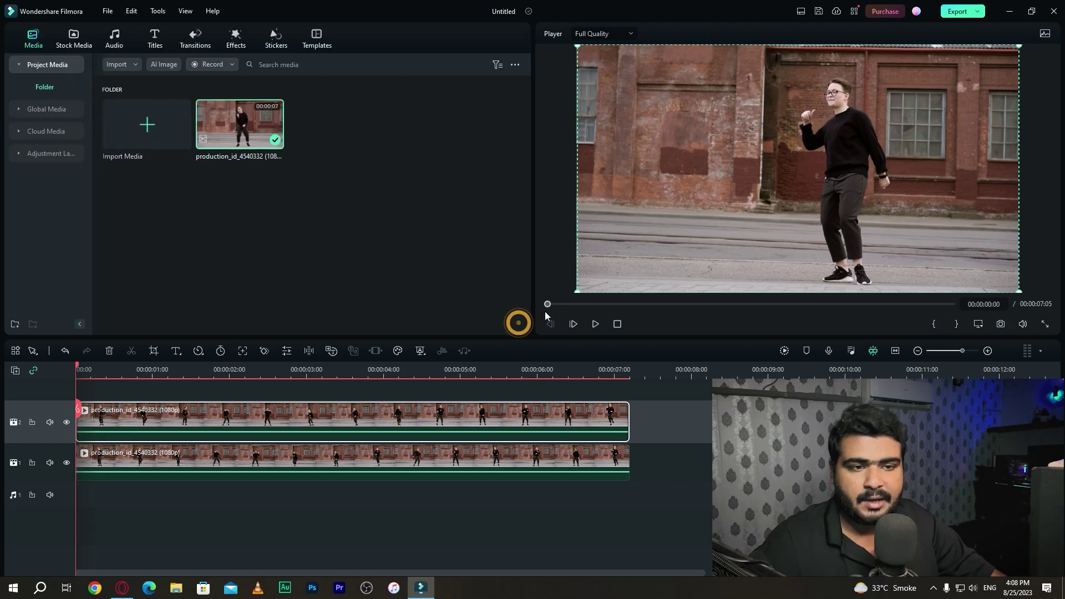
- Add the Default Title on a new track above both clips and extend it to the end of the clips
{"action": "left_click", "coordinate": [144, 40]}
{"action": "scroll", "coordinate": [186, 143], "scroll_direction": "up", "scroll_amount": 2}
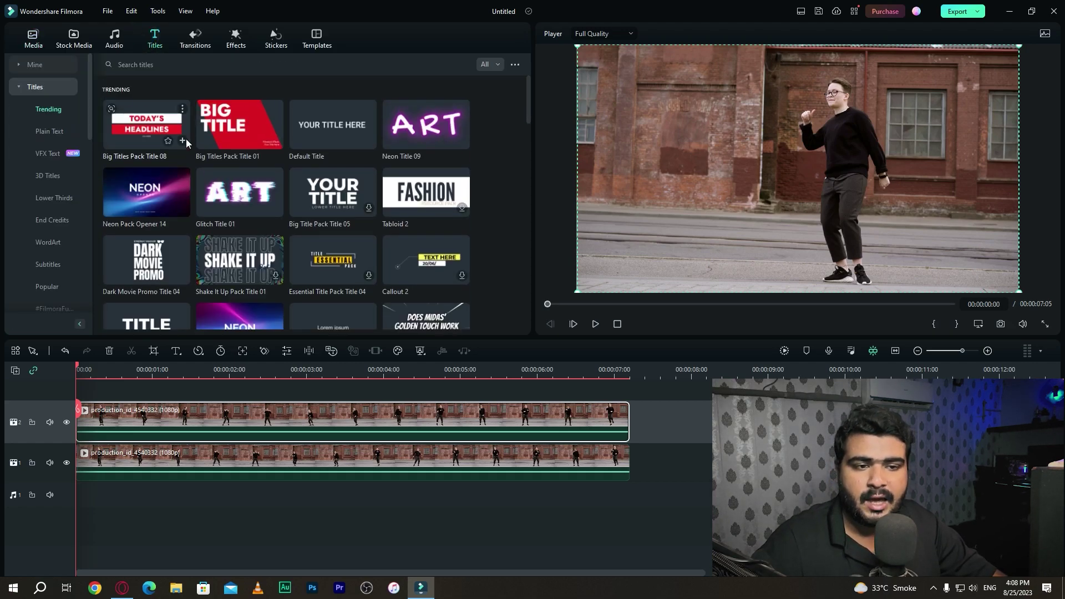
{"action": "left_click_drag", "start_coordinate": [316, 127], "coordinate": [40, 398]}
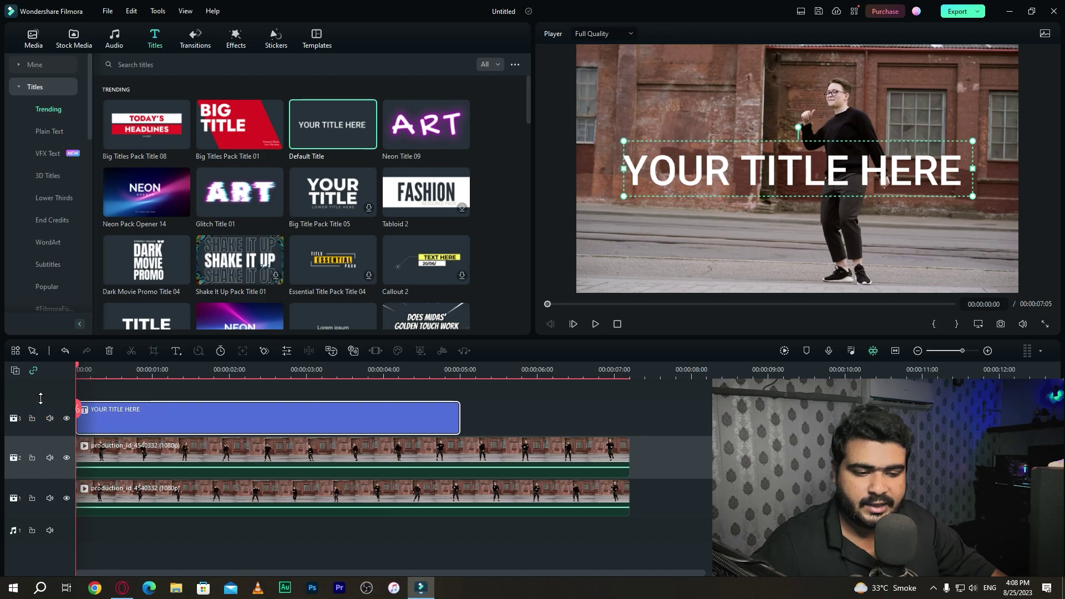
{"action": "left_click_drag", "start_coordinate": [458, 418], "coordinate": [630, 427]}
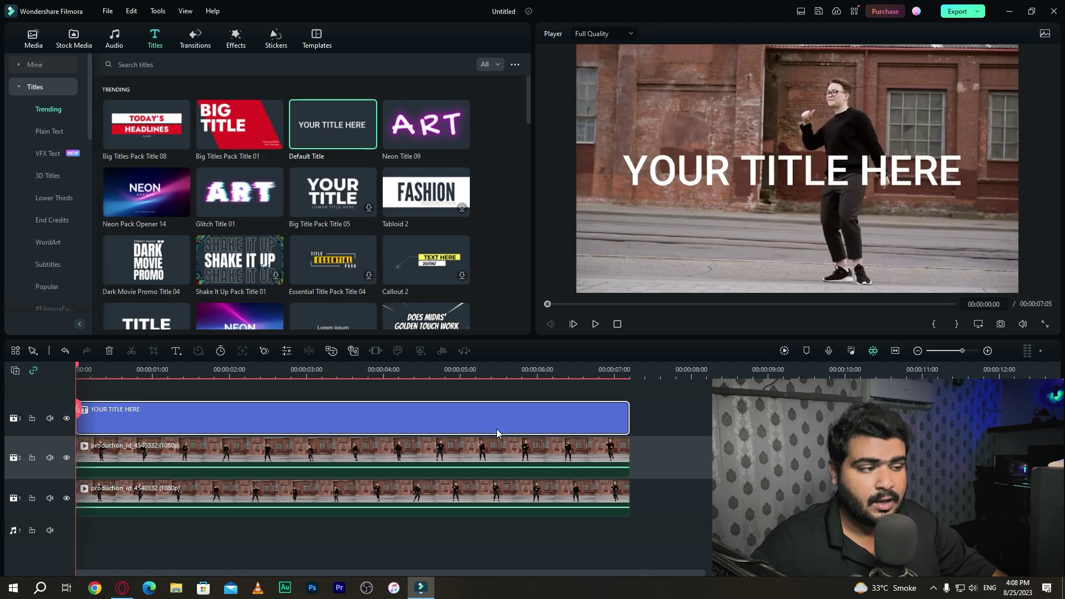
- Open the title in the advanced text editor and replace its text with OUTLINED
{"action": "double_click", "coordinate": [235, 411]}
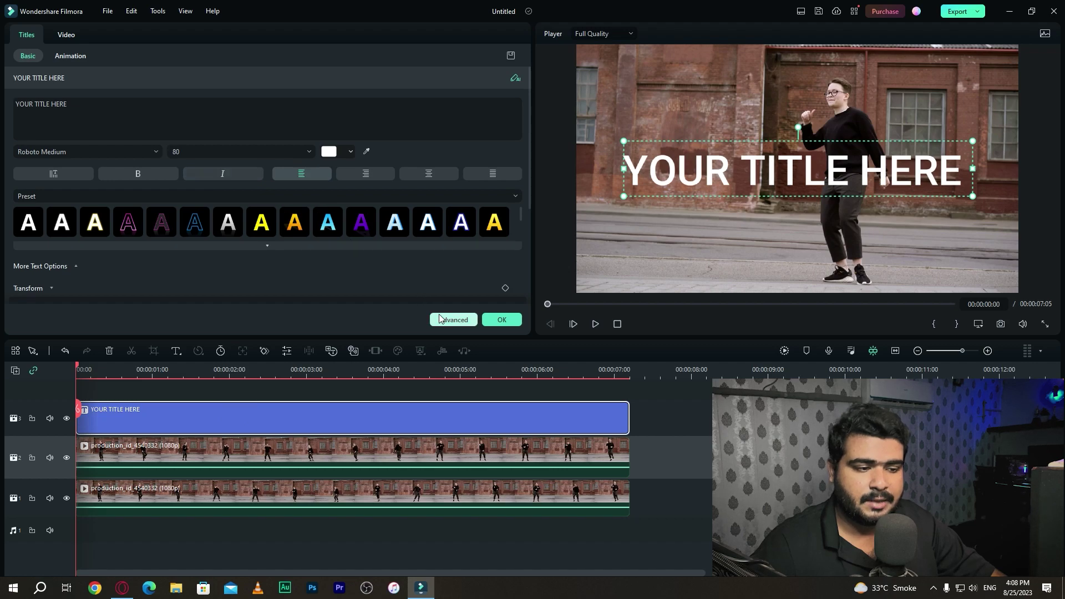
{"action": "left_click", "coordinate": [450, 319]}
{"action": "triple_click", "coordinate": [709, 173]}
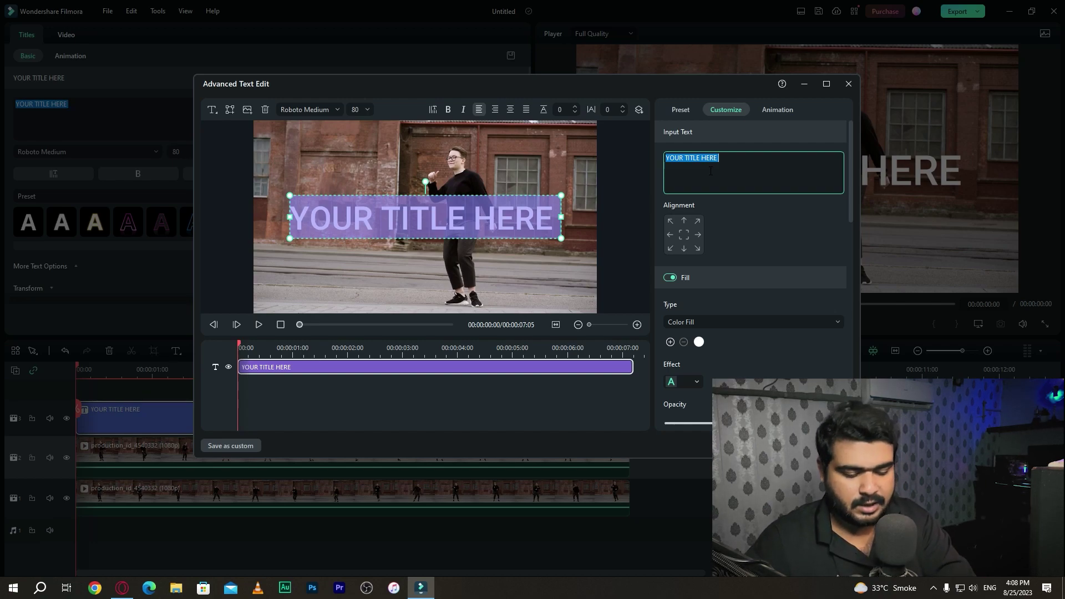
{"action": "key", "text": "ctrl+v"}
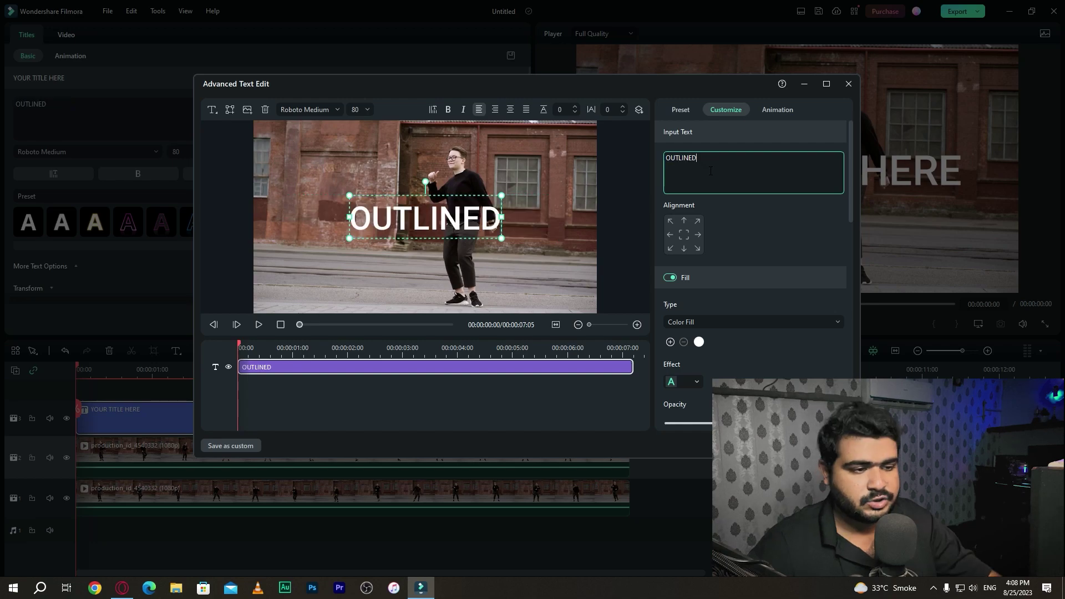
- Set the OUTLINED text's font to Geometos and make it bold
{"action": "left_click", "coordinate": [338, 109]}
{"action": "type", "text": "Bungee"}
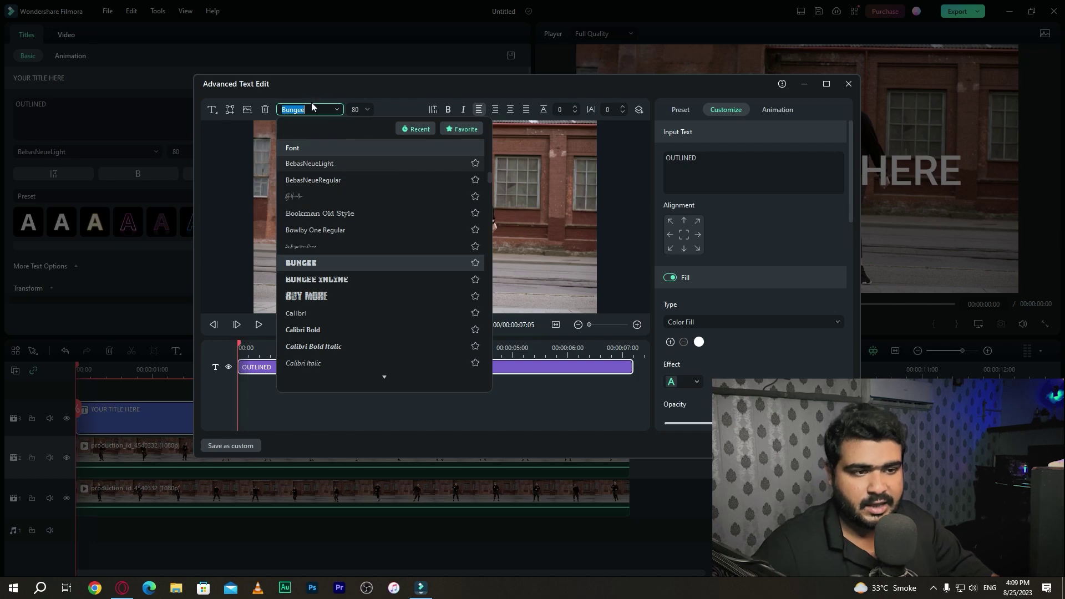
{"action": "type", "text": "GEO"}
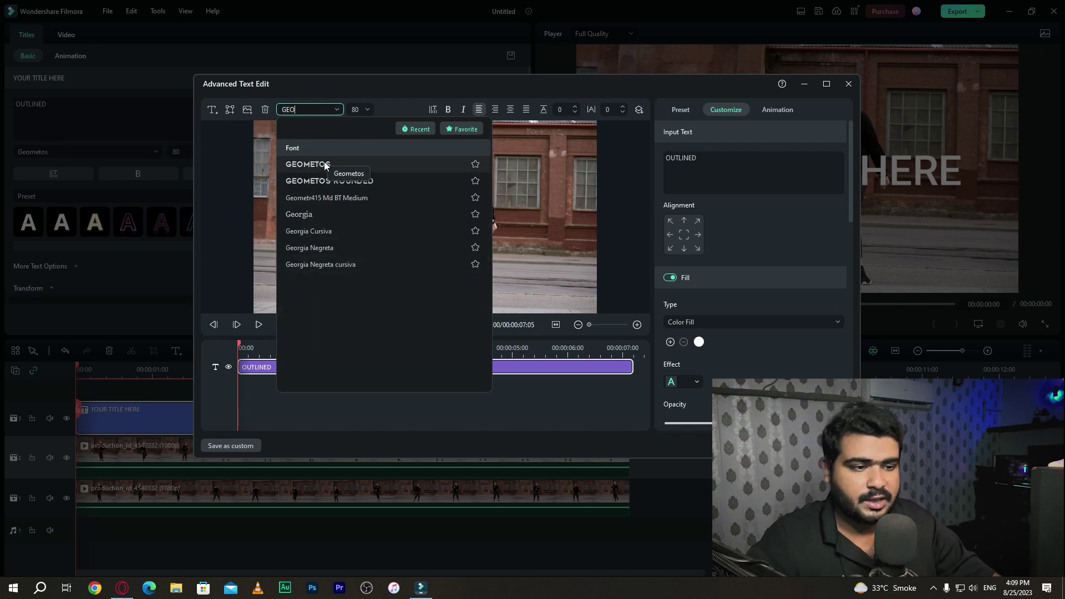
{"action": "left_click", "coordinate": [325, 165]}
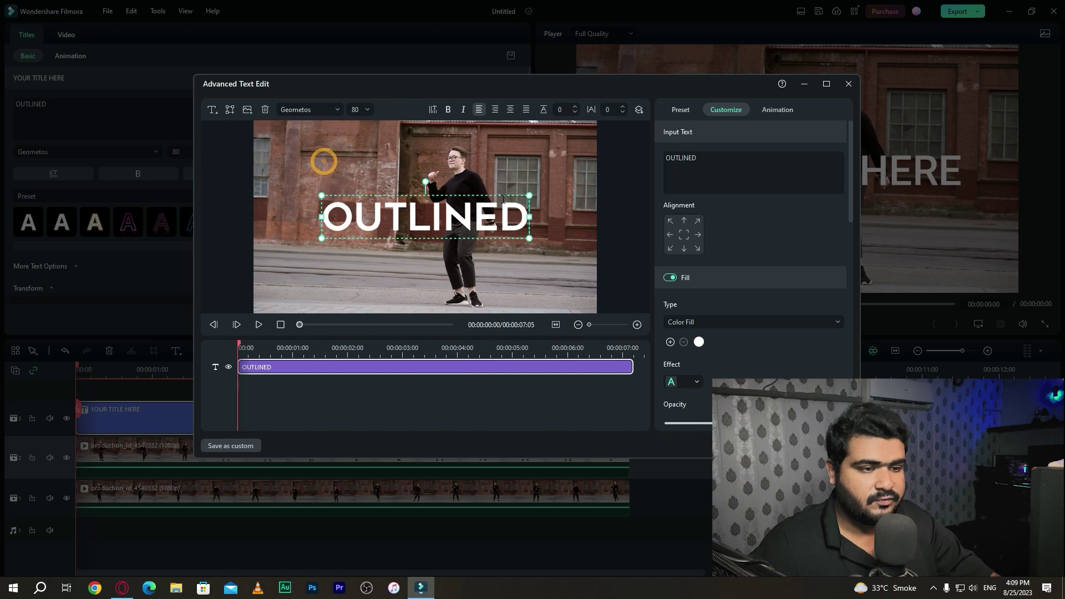
{"action": "left_click", "coordinate": [448, 110]}
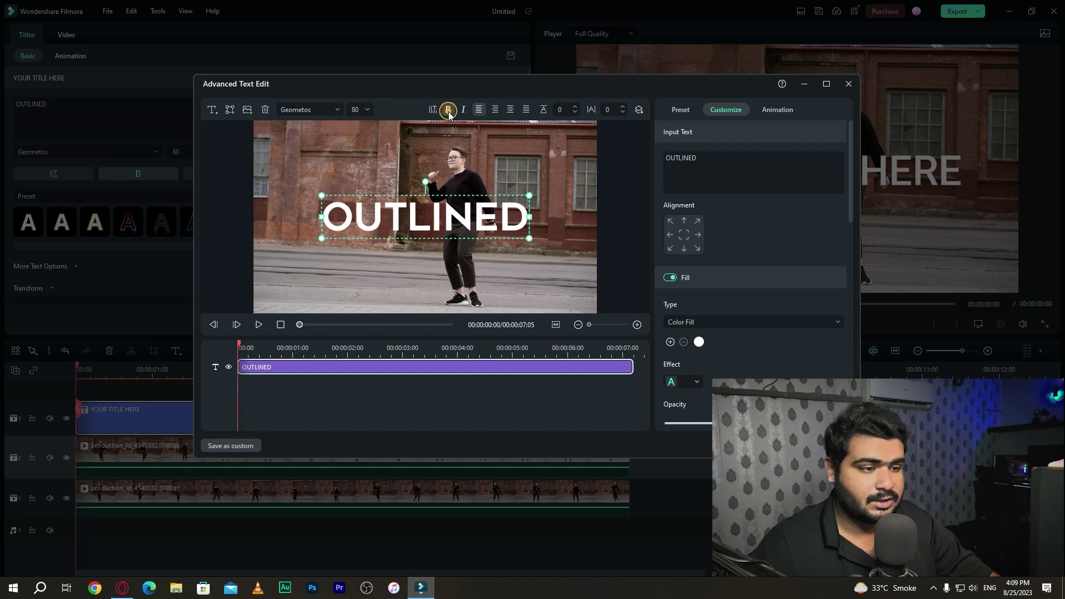
- Set the OUTLINED text's font size to 90
{"action": "left_click", "coordinate": [358, 109]}
{"action": "scroll", "coordinate": [357, 109], "scroll_direction": "down", "scroll_amount": 3}
{"action": "scroll", "coordinate": [358, 109], "scroll_direction": "up", "scroll_amount": 8}
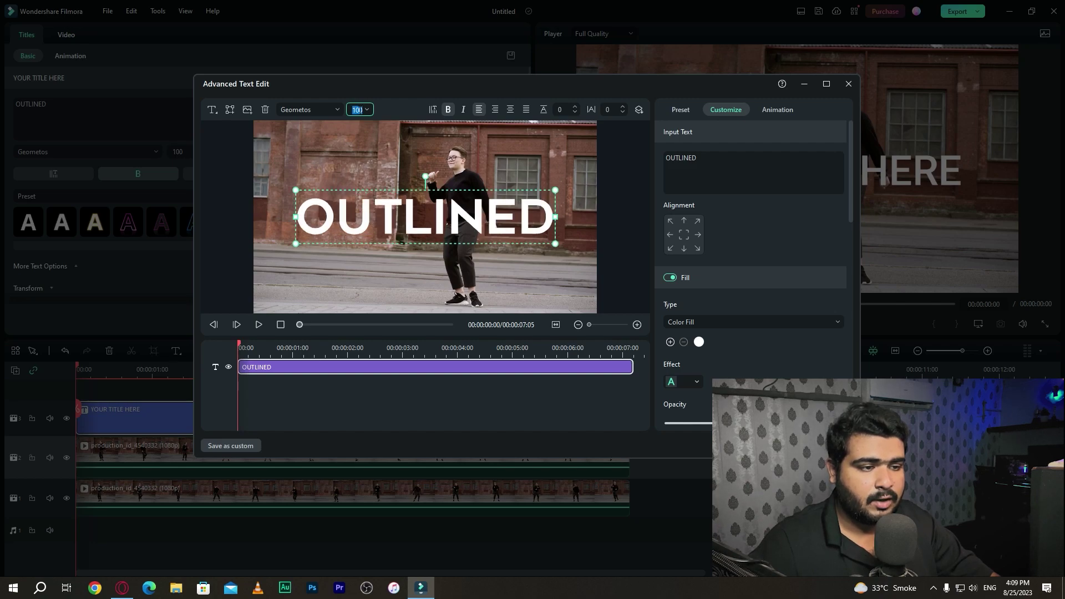
{"action": "scroll", "coordinate": [358, 109], "scroll_direction": "down", "scroll_amount": 5}
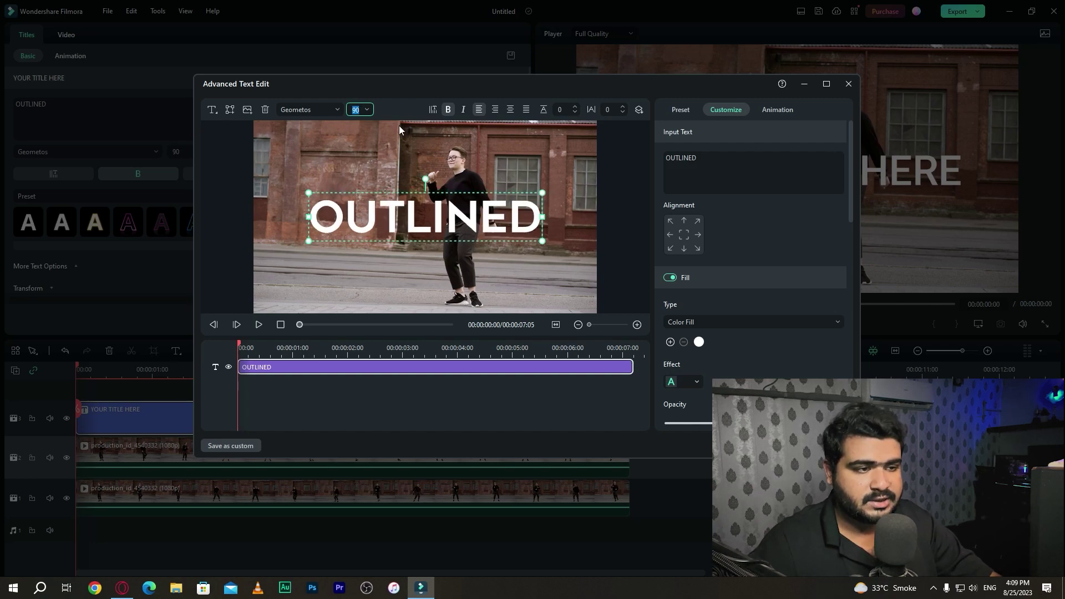
- Add a second quick text element to the title and change its text to OUTLINED
{"action": "left_click", "coordinate": [212, 116]}
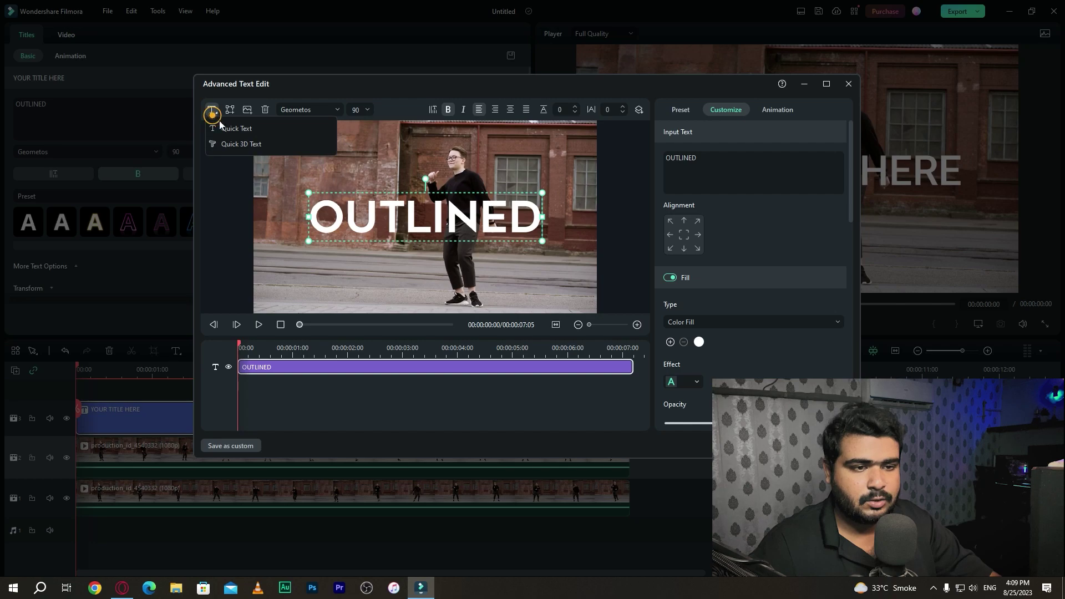
{"action": "left_click", "coordinate": [234, 132]}
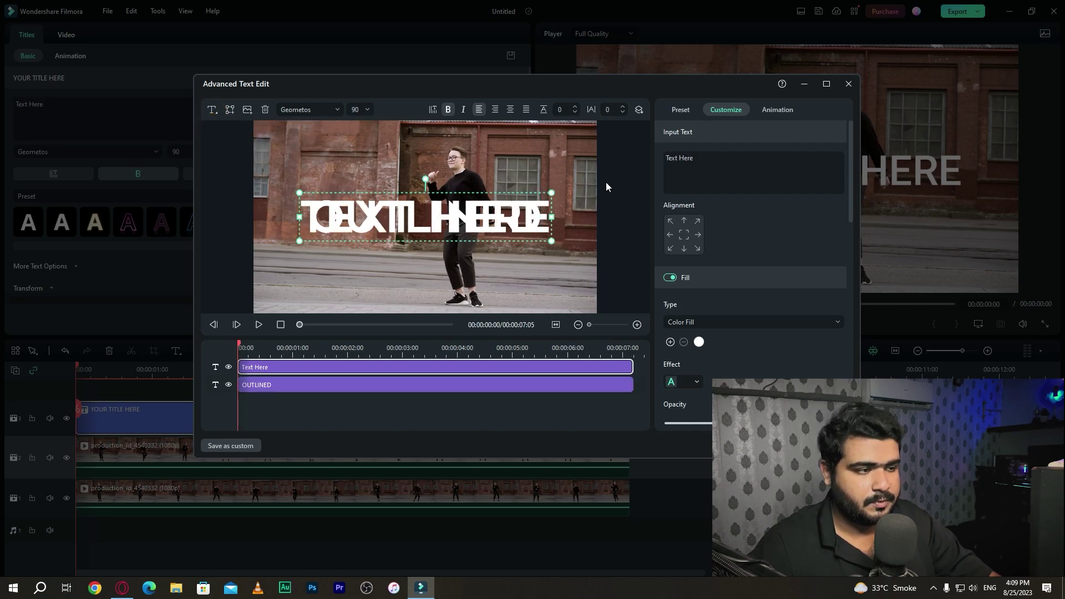
{"action": "left_click", "coordinate": [710, 161]}
{"action": "key", "text": "ctrl+a"}
{"action": "type", "text": "OUTLINED"}
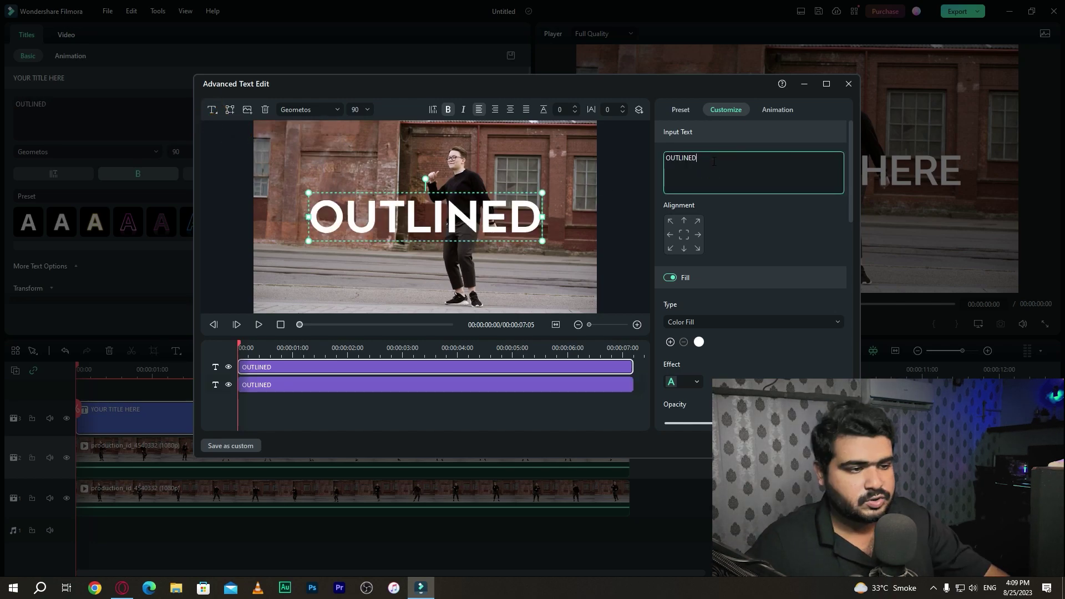
- Move the second OUTLINED text directly above the first one and reduce its font size to 68
{"action": "left_click_drag", "start_coordinate": [473, 193], "coordinate": [471, 151]}
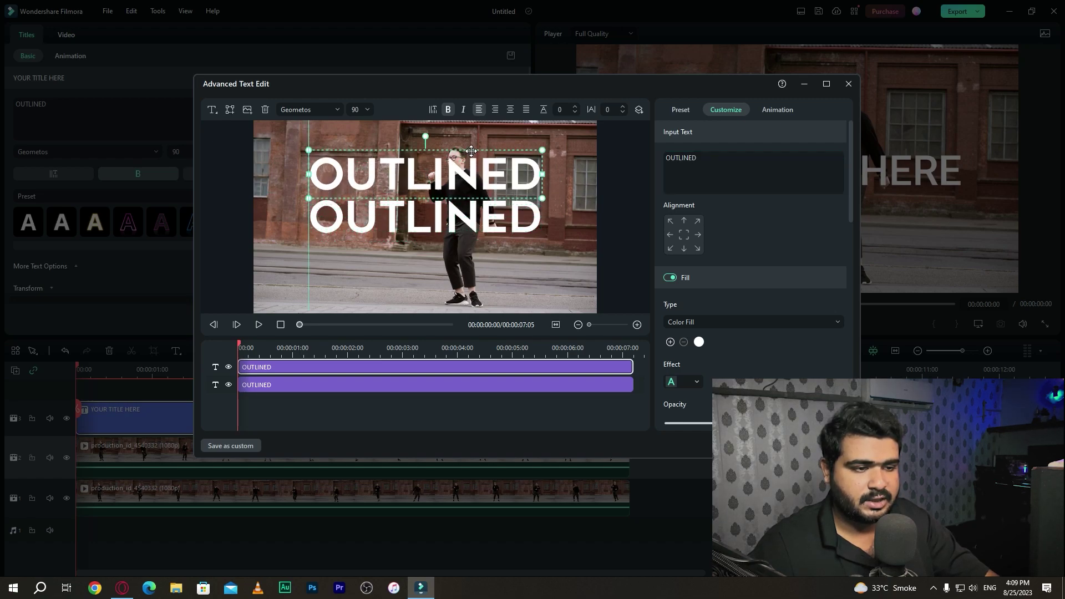
{"action": "left_click", "coordinate": [354, 109]}
{"action": "scroll", "coordinate": [356, 109], "scroll_direction": "down", "scroll_amount": 20}
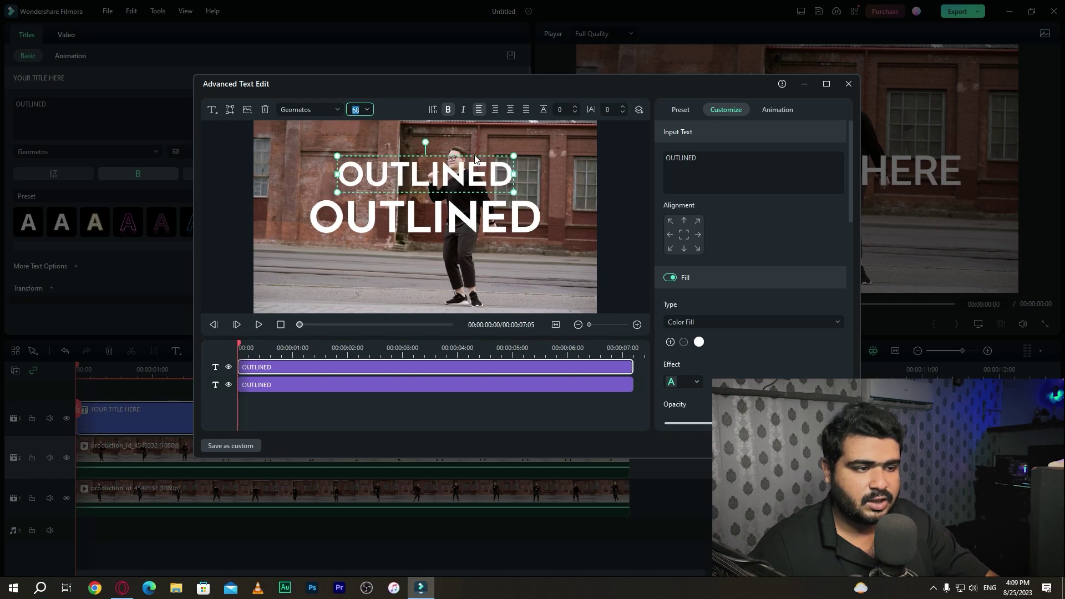
- Increase the font size of the lower OUTLINED text to 100
{"action": "left_click", "coordinate": [465, 223]}
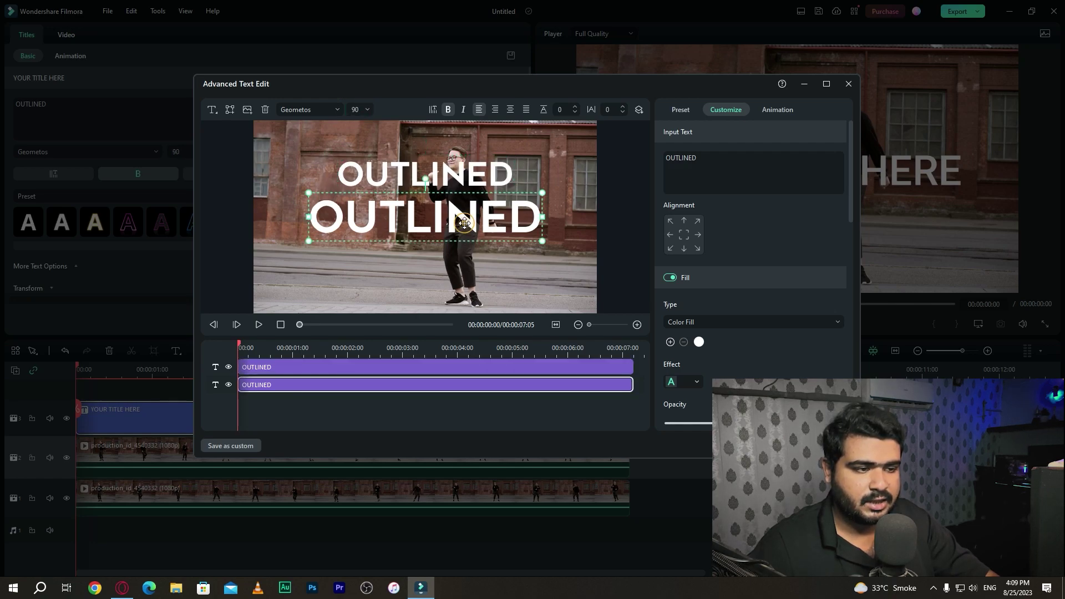
{"action": "left_click", "coordinate": [358, 110]}
{"action": "scroll", "coordinate": [358, 110], "scroll_direction": "up", "scroll_amount": 13}
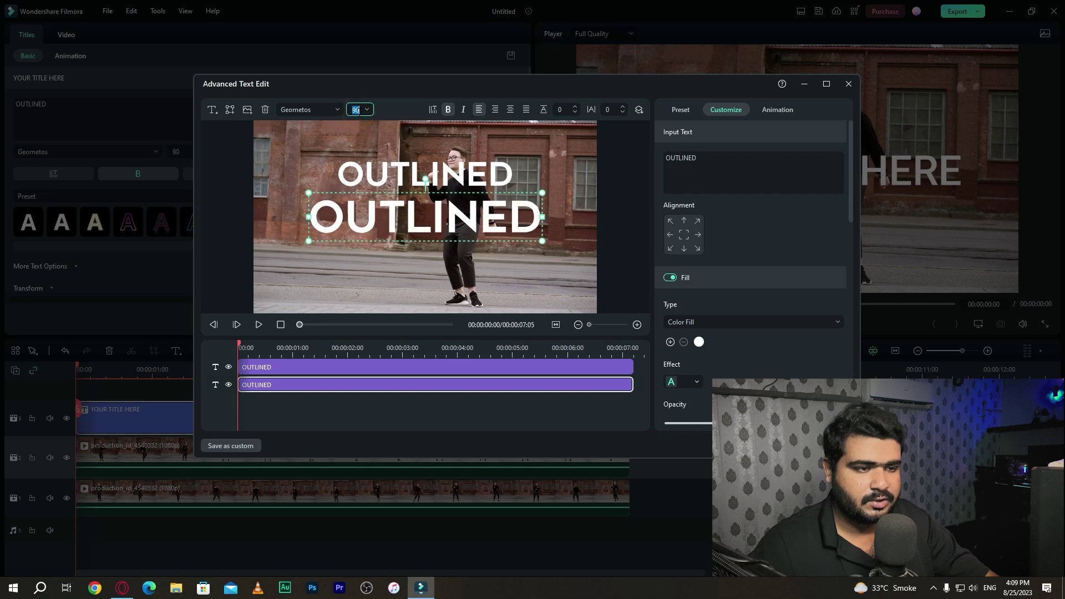
- Move the smaller OUTLINED text down so it sits centred directly above the larger one
{"action": "left_click", "coordinate": [475, 179]}
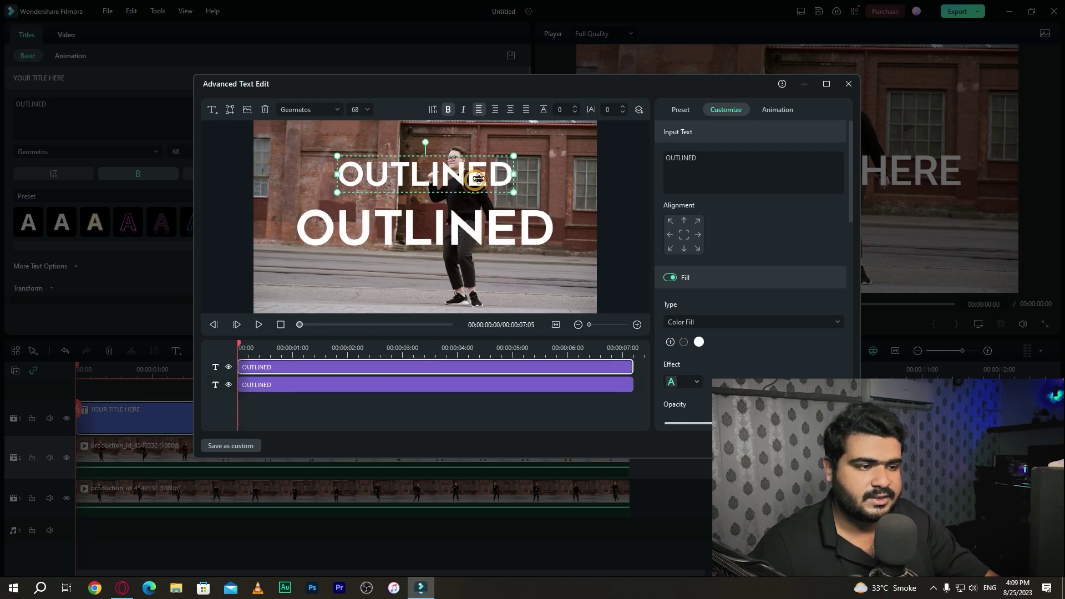
{"action": "left_click_drag", "start_coordinate": [477, 188], "coordinate": [477, 196]}
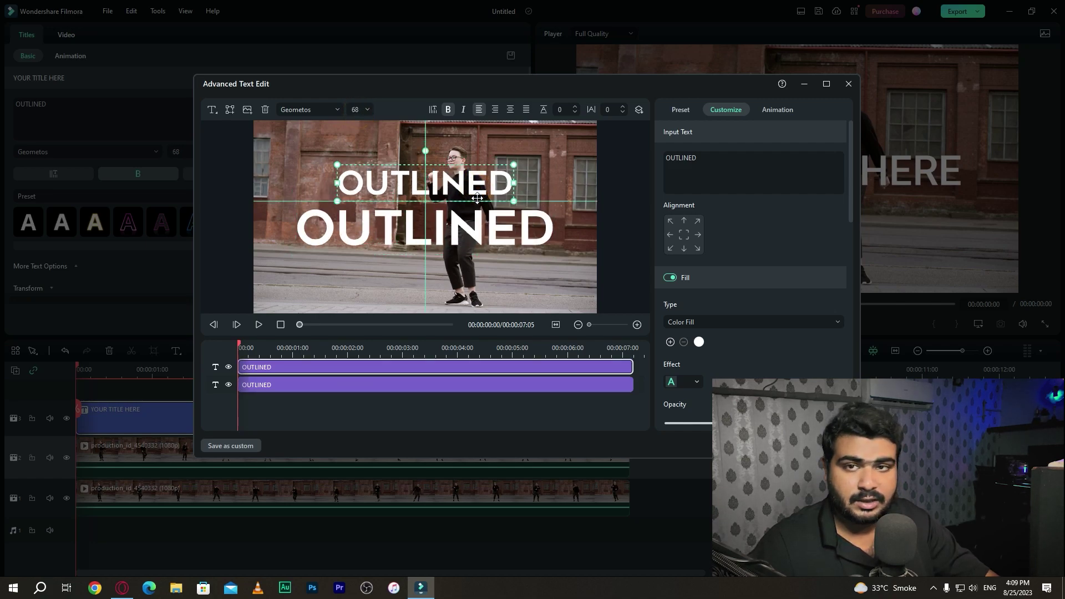
{"action": "left_click_drag", "start_coordinate": [477, 203], "coordinate": [477, 210]}
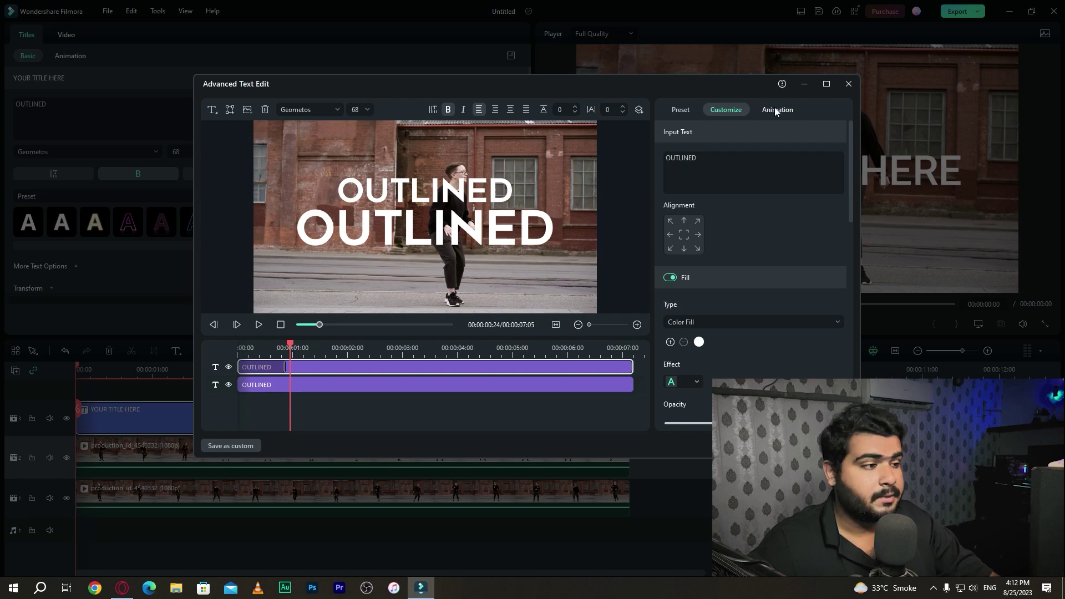
- Apply the first Typewriter In animation to both OUTLINED texts and extend its duration to about 1.36 s on each
{"action": "left_click", "coordinate": [775, 109]}
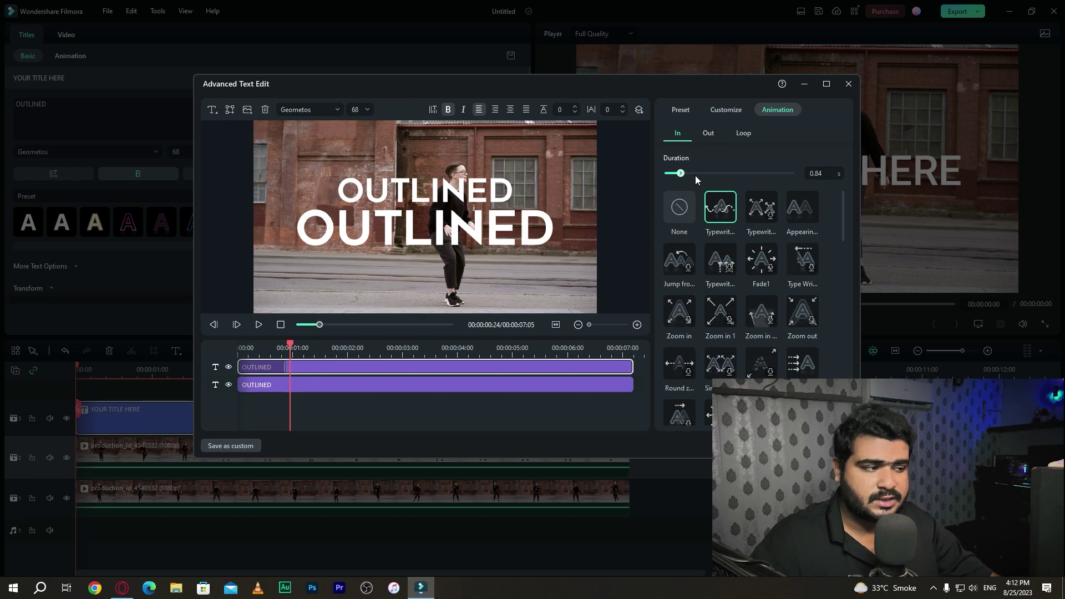
{"action": "left_click", "coordinate": [710, 209]}
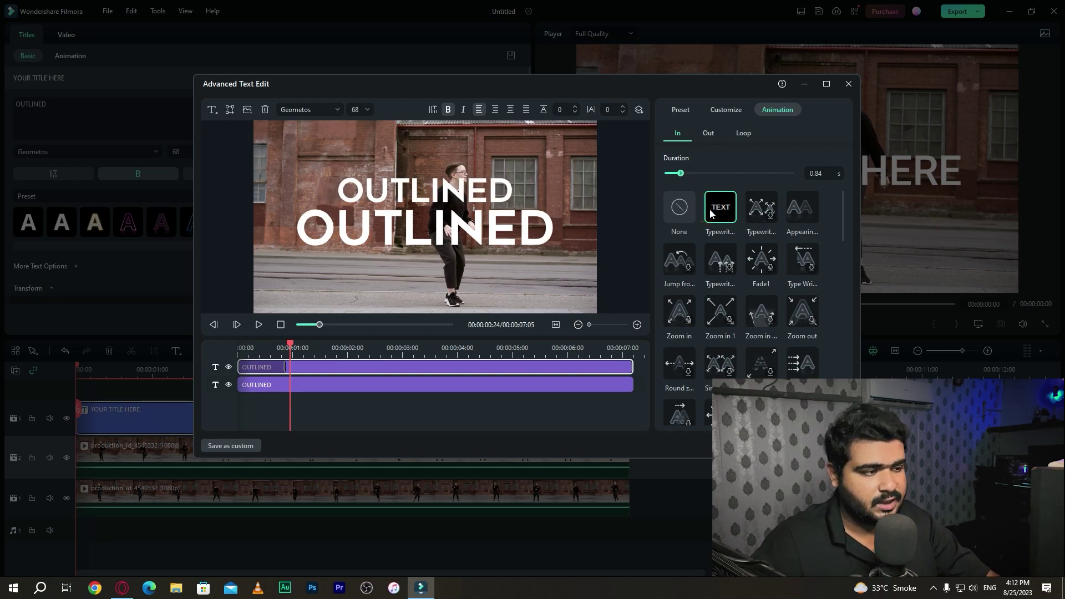
{"action": "left_click", "coordinate": [491, 388]}
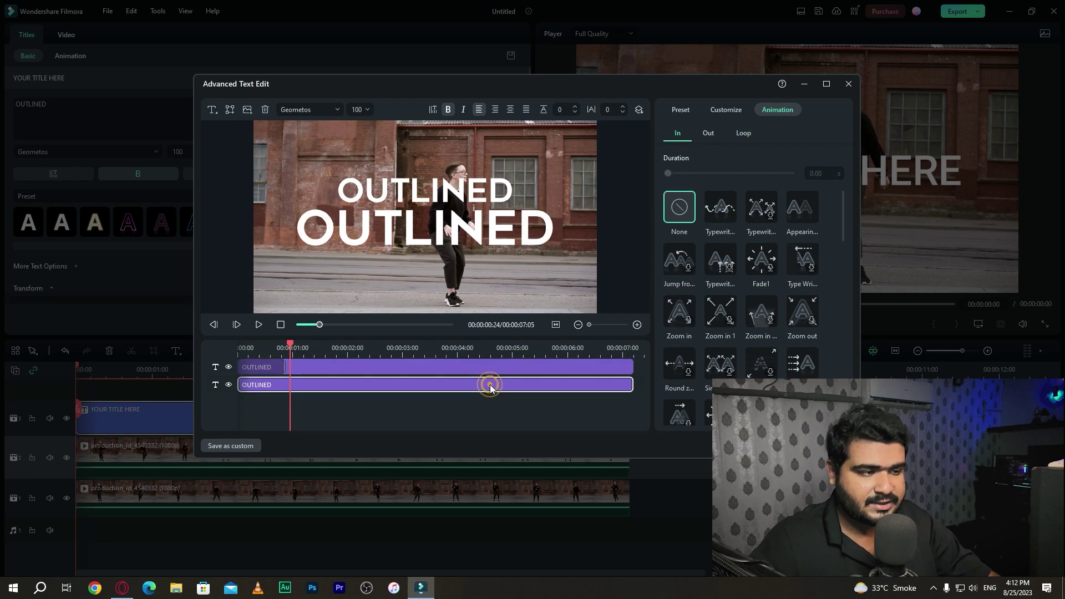
{"action": "left_click", "coordinate": [715, 207]}
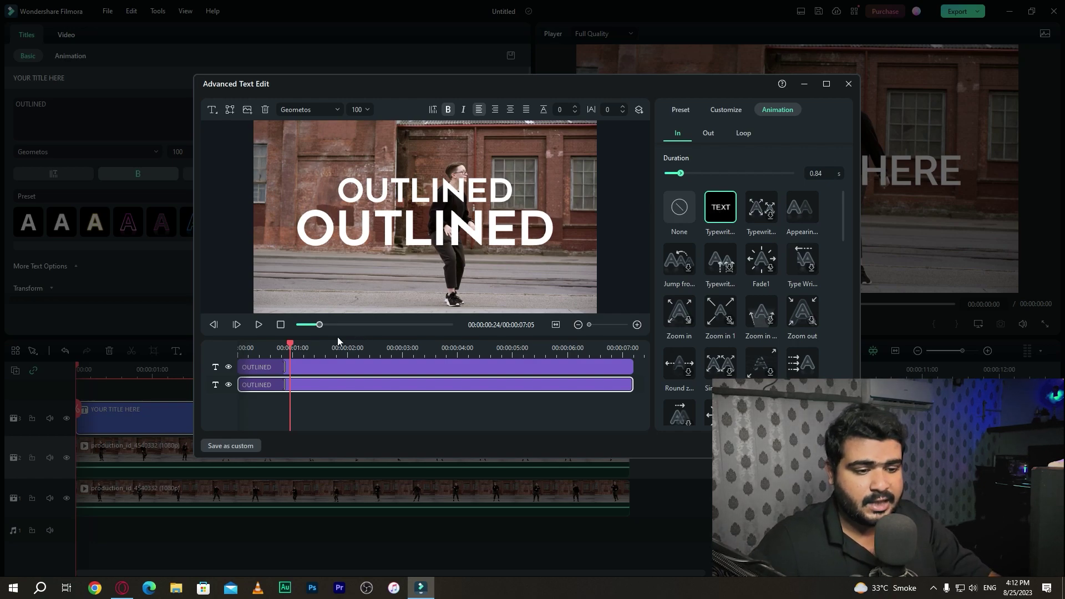
{"action": "left_click_drag", "start_coordinate": [286, 368], "coordinate": [313, 367]}
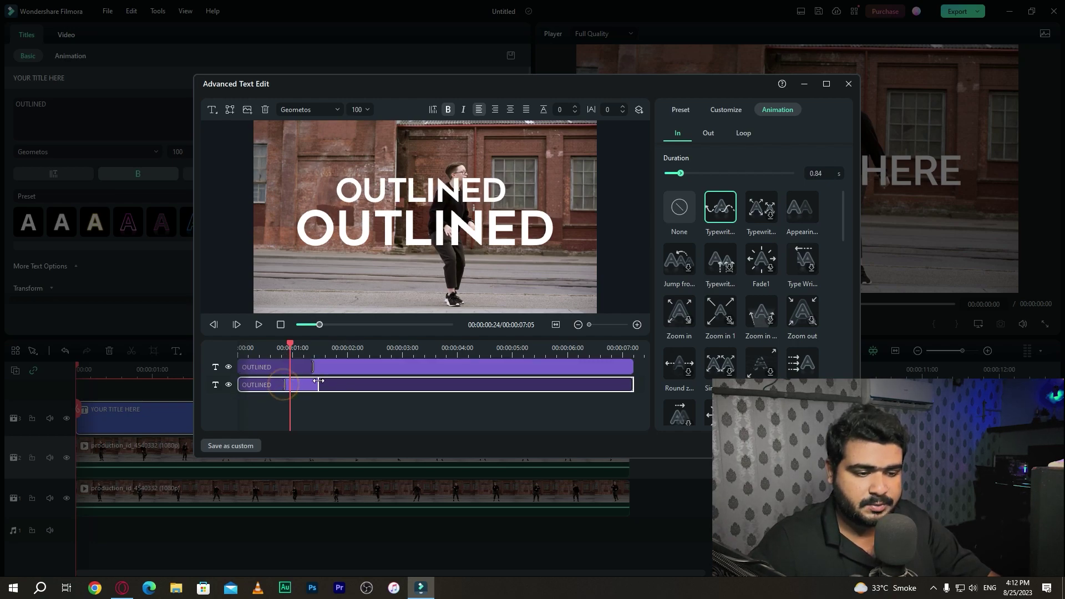
{"action": "left_click_drag", "start_coordinate": [317, 381], "coordinate": [314, 383]}
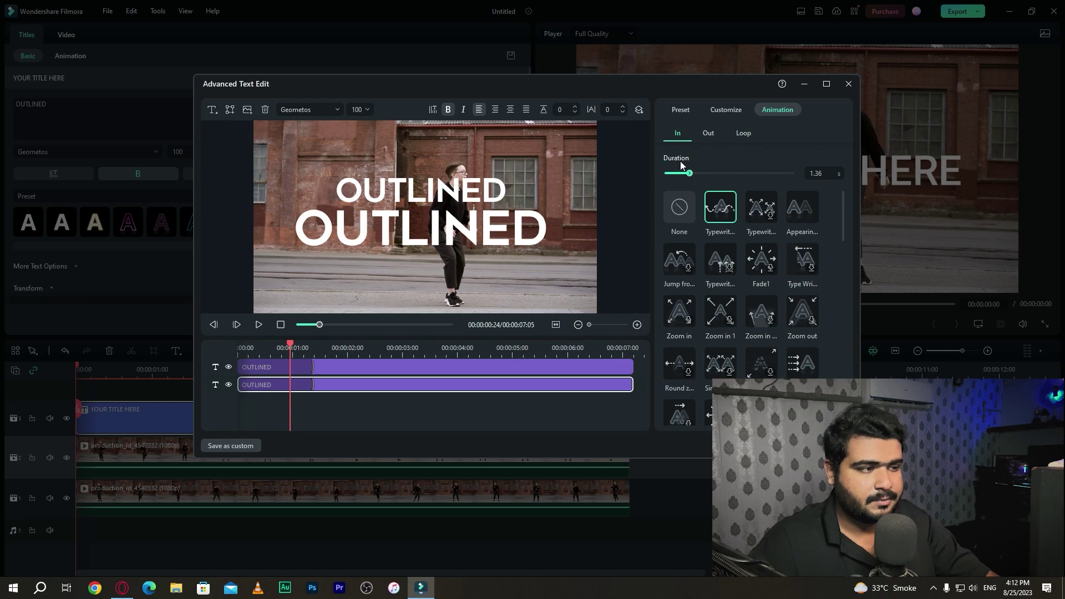
- Apply the Typewriter Out animation to both OUTLINED texts and confirm the title edits
{"action": "left_click", "coordinate": [707, 134]}
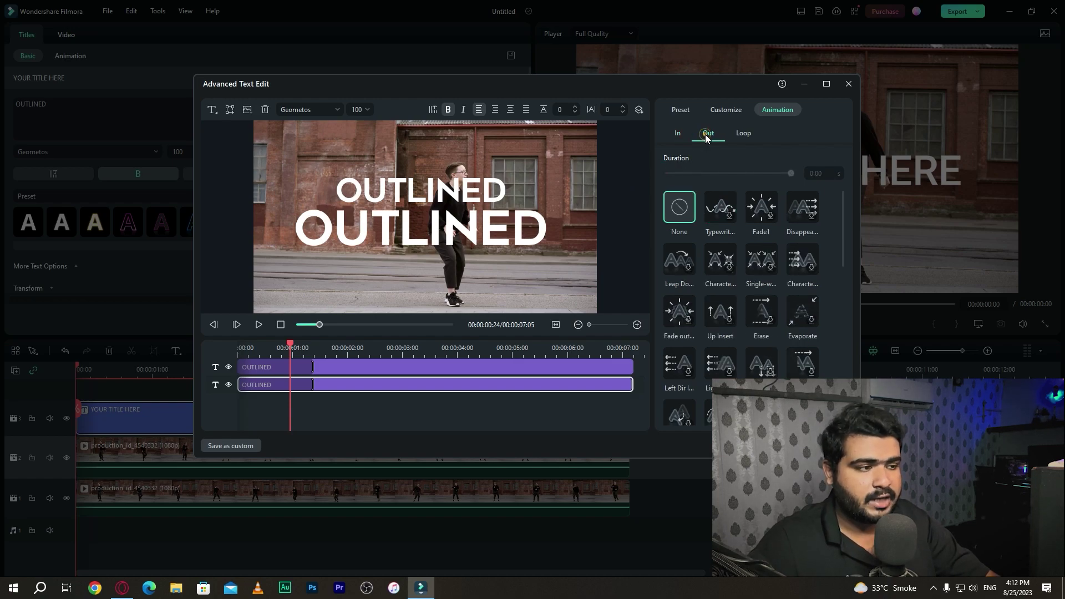
{"action": "left_click", "coordinate": [728, 211]}
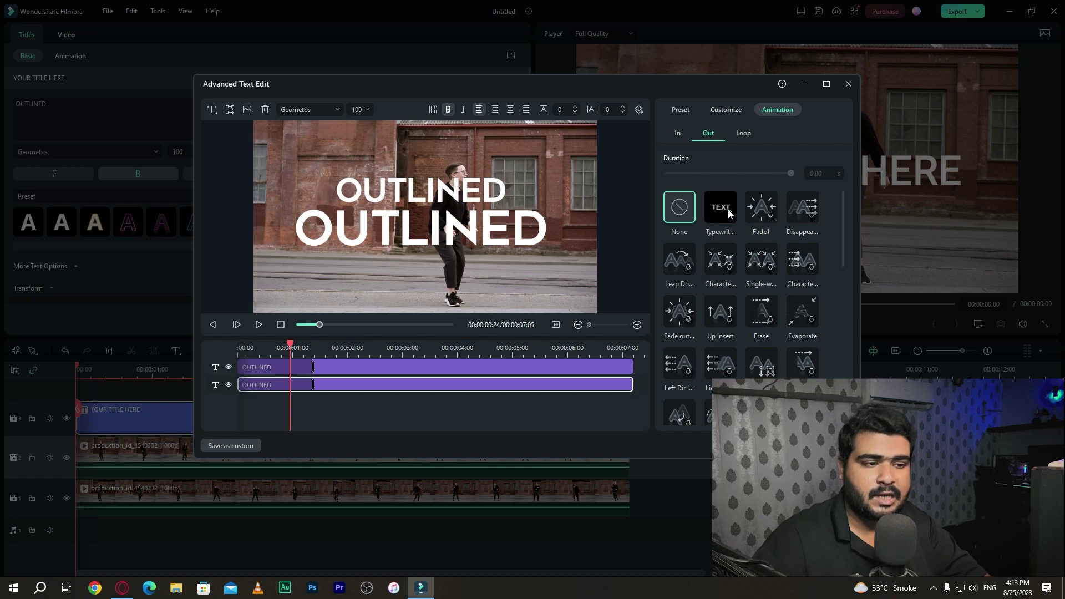
{"action": "left_click", "coordinate": [727, 208]}
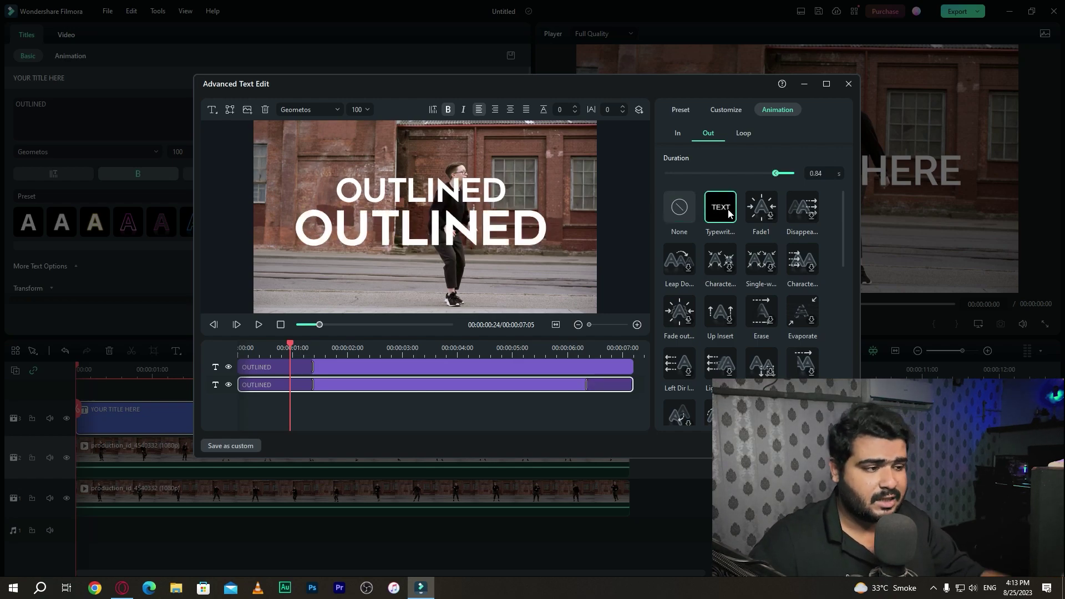
{"action": "left_click", "coordinate": [427, 368]}
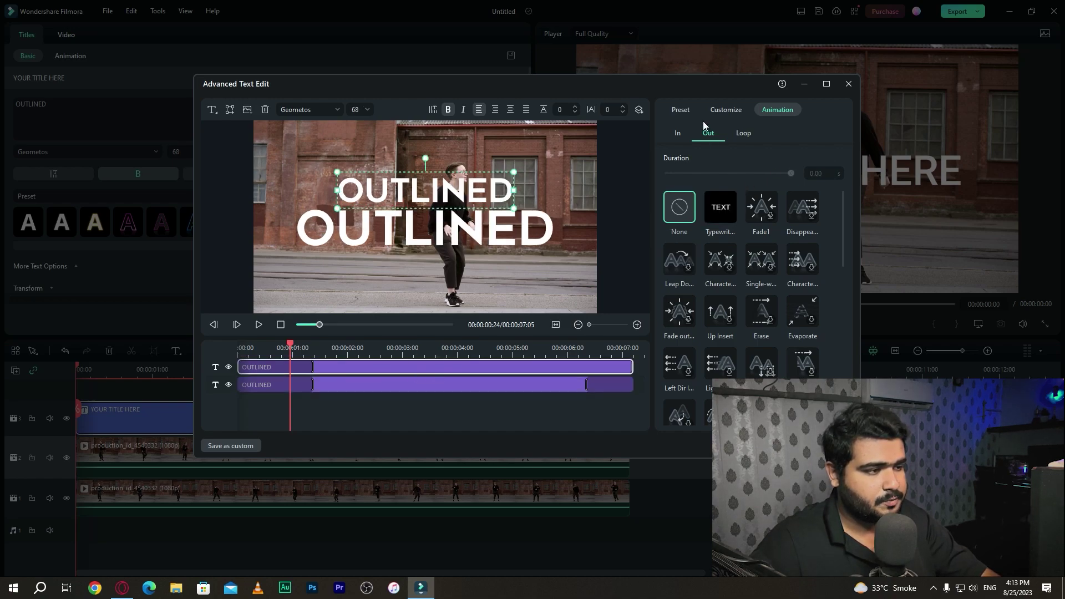
{"action": "left_click", "coordinate": [721, 211]}
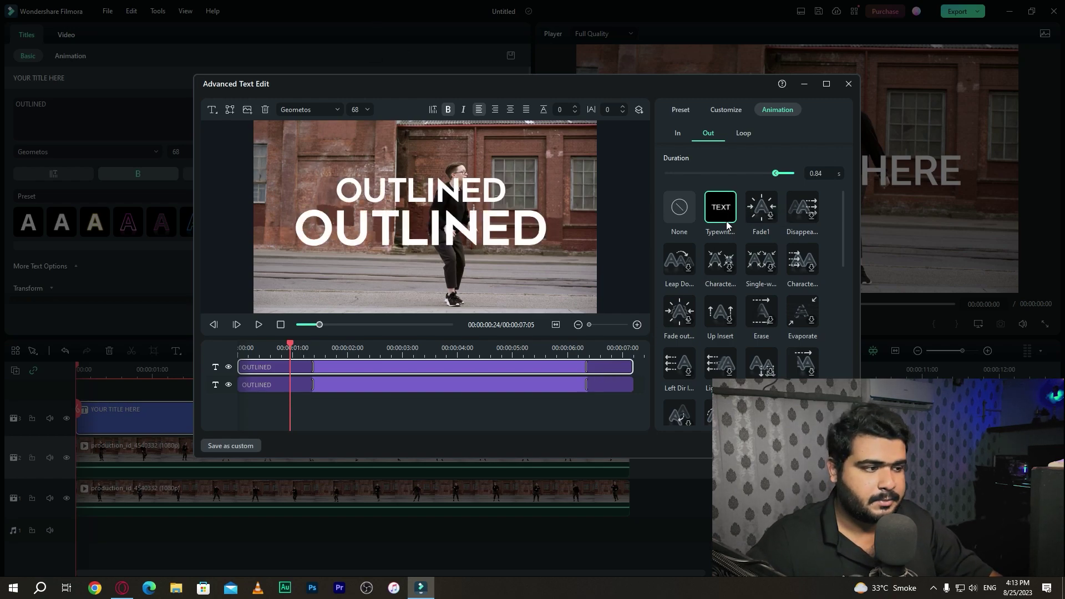
{"action": "left_click", "coordinate": [682, 109]}
{"action": "left_click", "coordinate": [722, 109]}
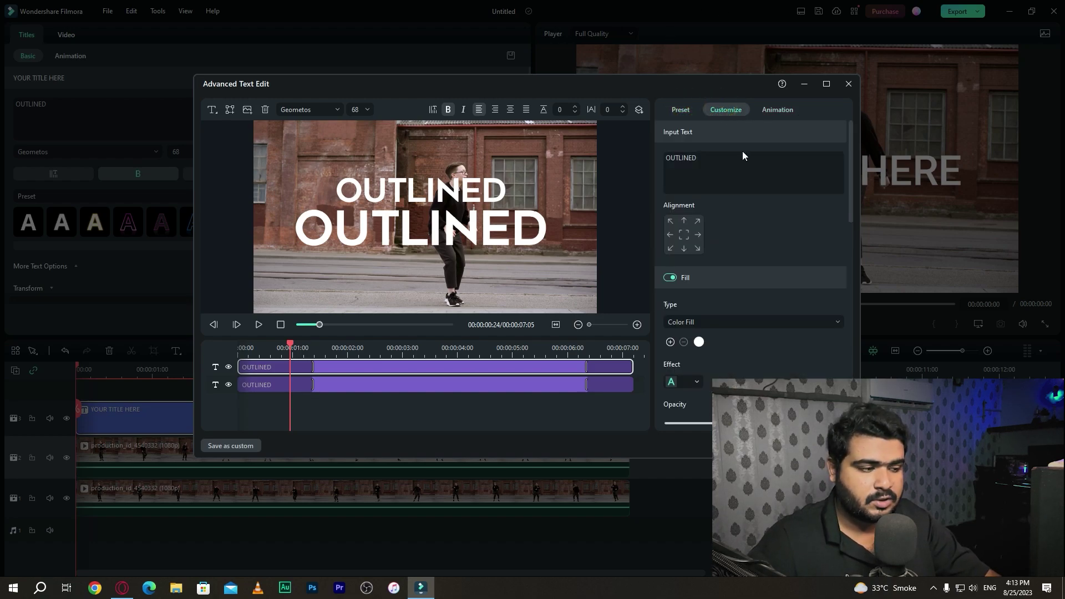
{"action": "left_click", "coordinate": [802, 445]}
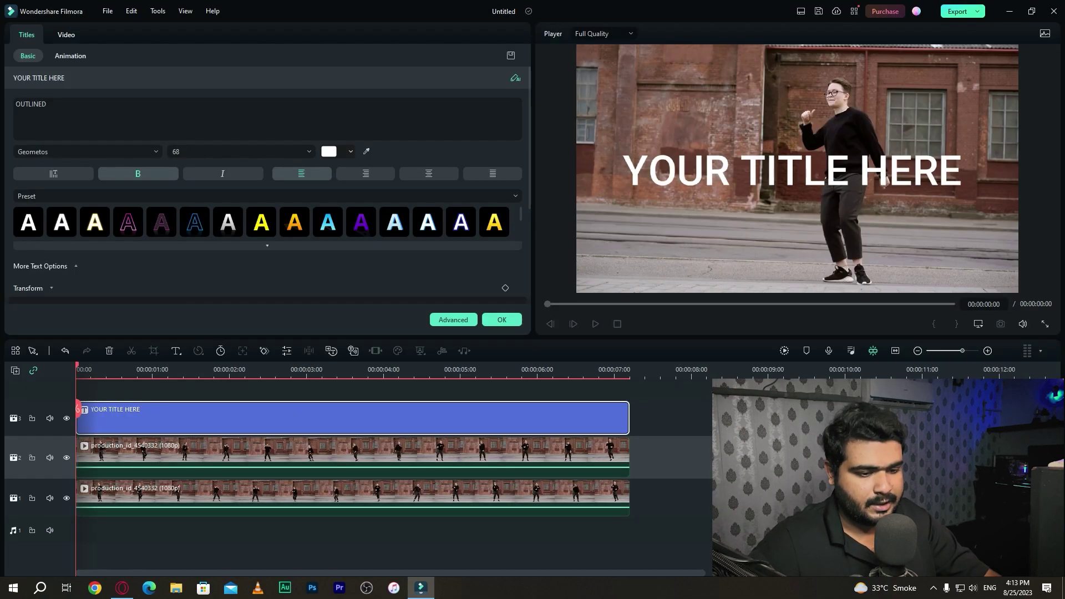
{"action": "left_click", "coordinate": [502, 320]}
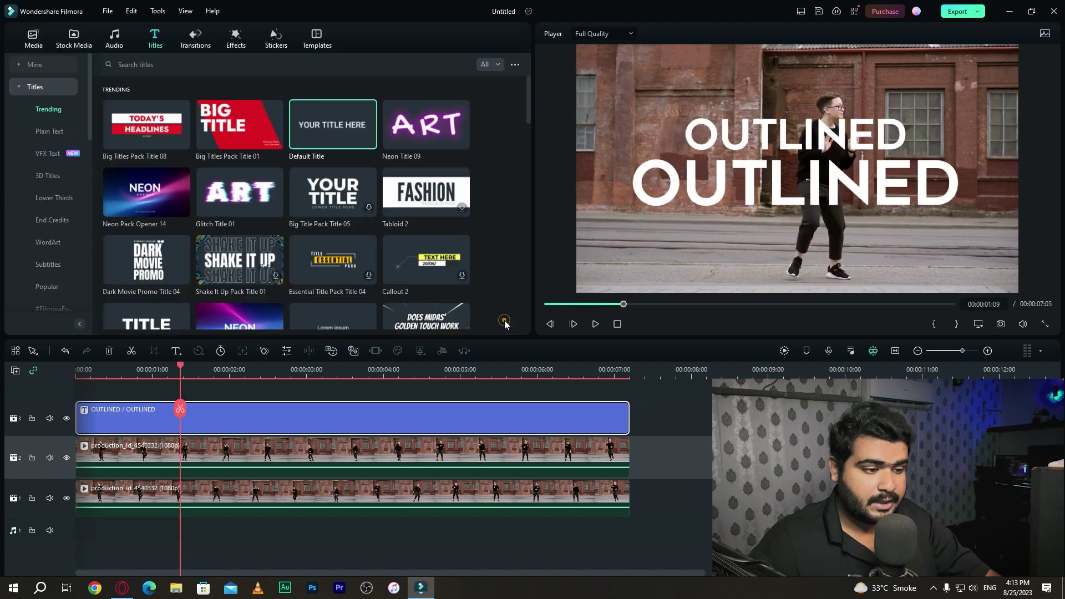
- Copy the OUTLINED title clip and hide the two video tracks beneath it
{"action": "right_click", "coordinate": [317, 417]}
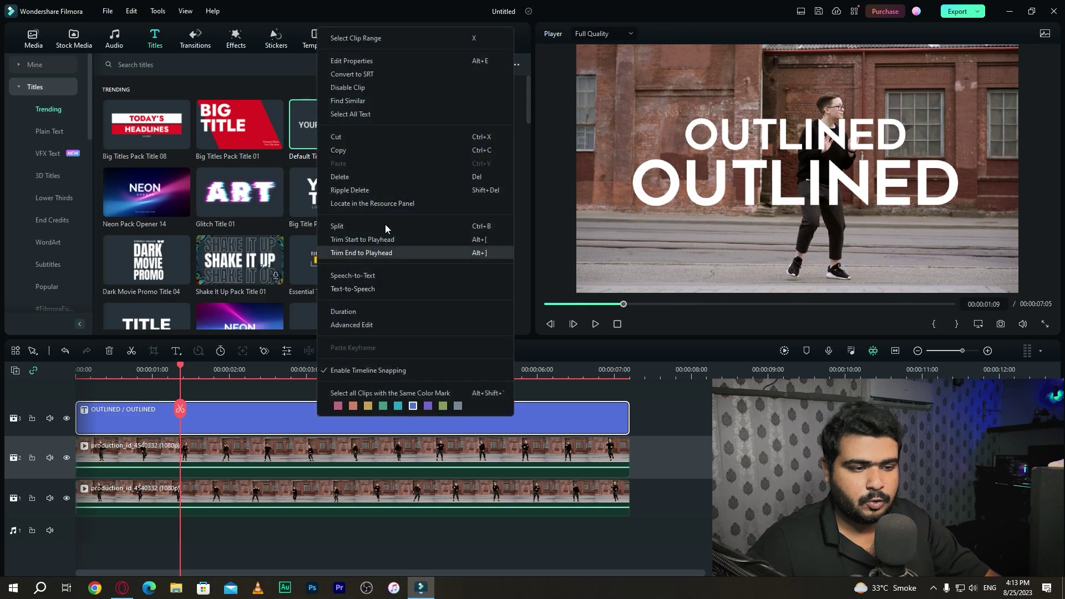
{"action": "left_click", "coordinate": [370, 153]}
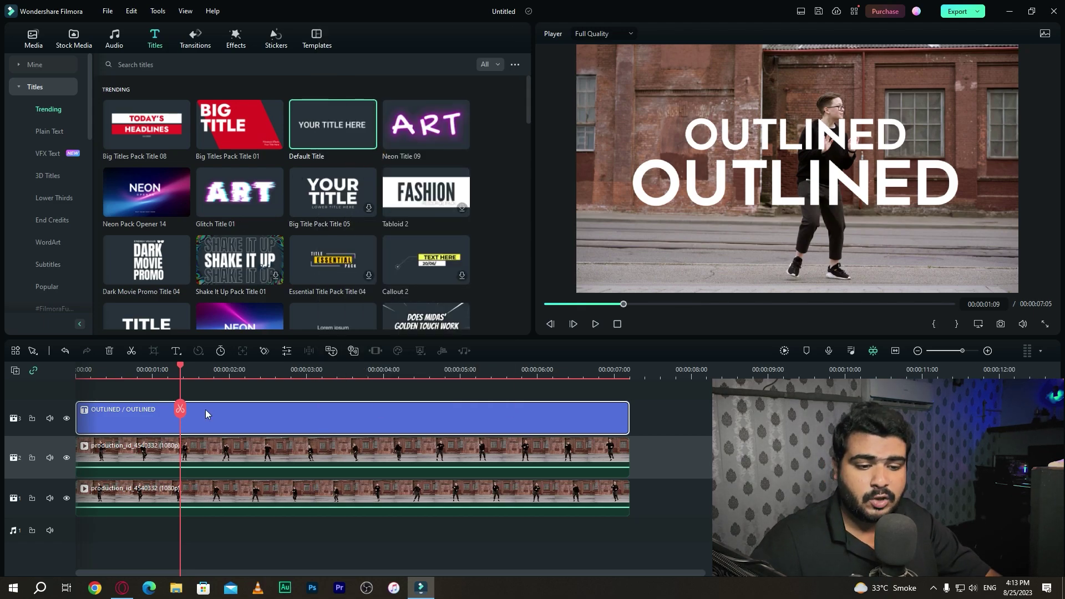
{"action": "left_click", "coordinate": [66, 457]}
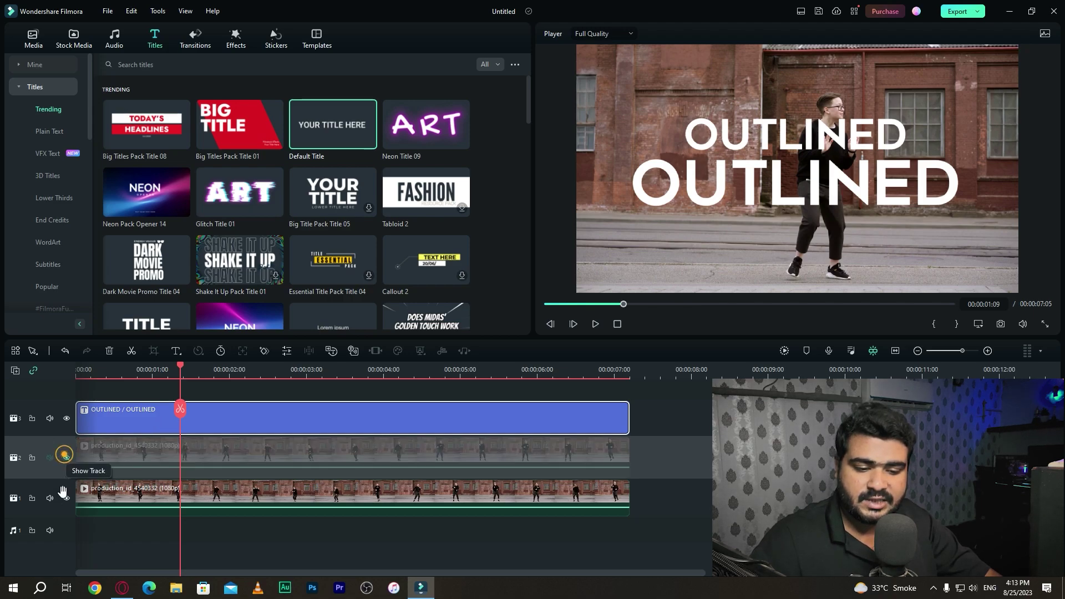
{"action": "left_click", "coordinate": [66, 498]}
{"action": "scroll", "coordinate": [324, 453], "scroll_direction": "up", "scroll_amount": 1}
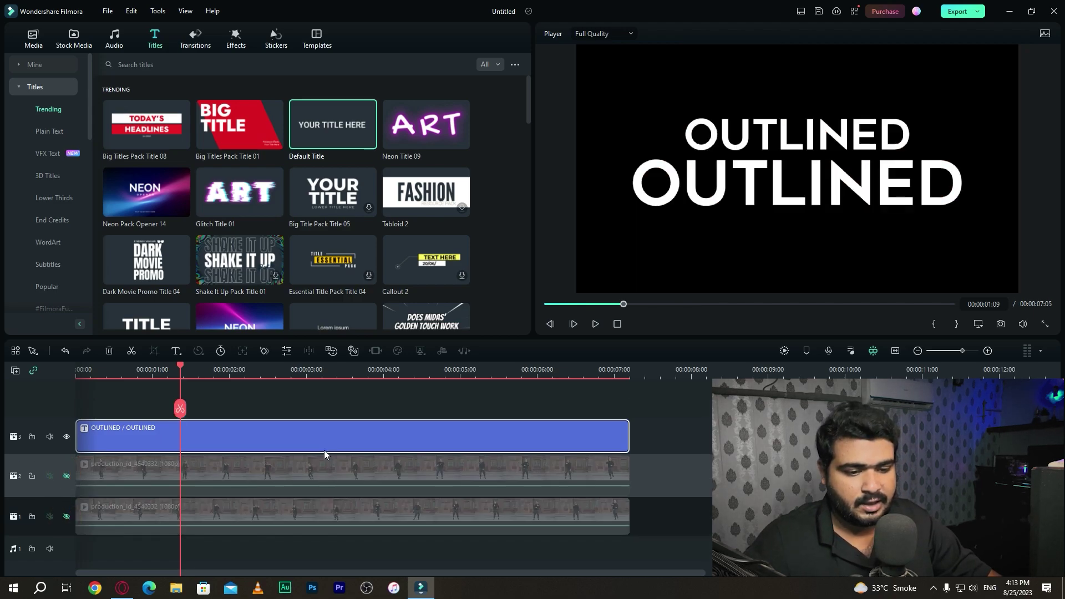
- Add a video track above the title and paste the copied title there, aligned with the start of the timeline
{"action": "left_click", "coordinate": [66, 401]}
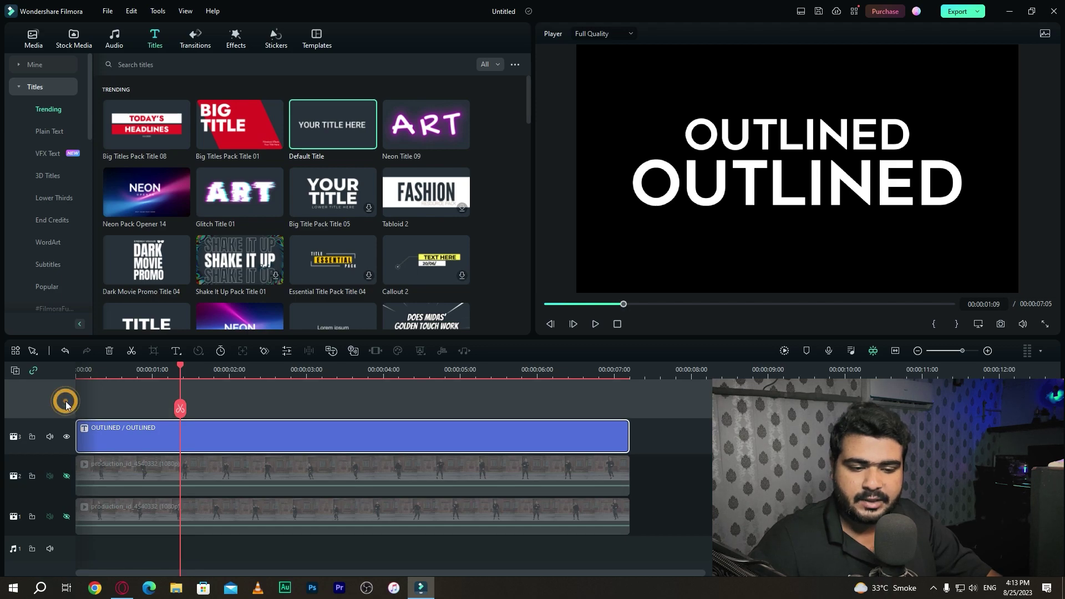
{"action": "right_click", "coordinate": [11, 382]}
{"action": "left_click", "coordinate": [38, 391]}
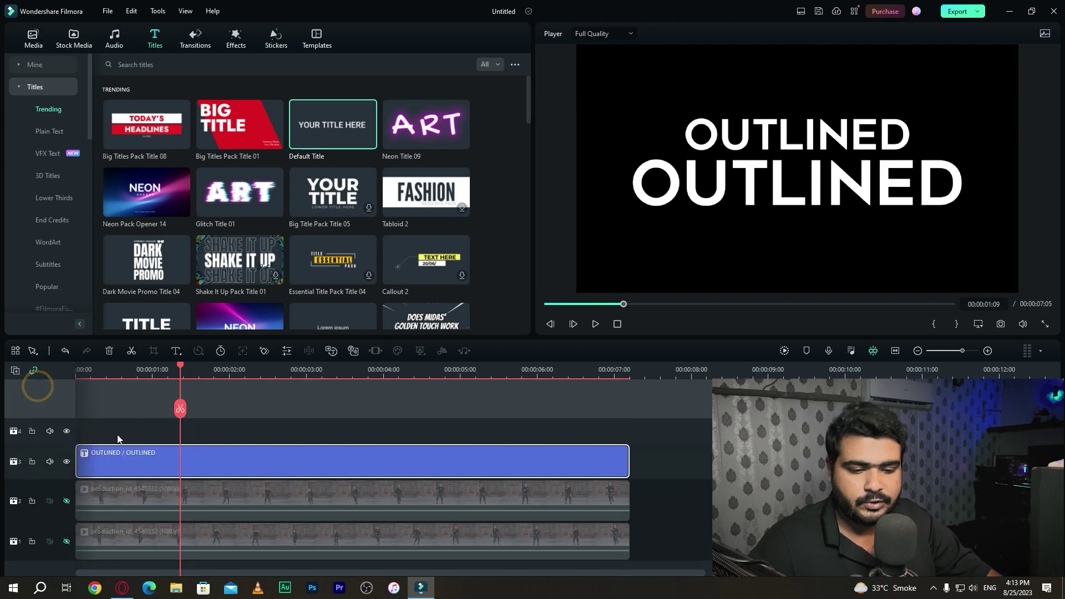
{"action": "left_click", "coordinate": [68, 423]}
{"action": "key", "text": "ctrl+v"}
{"action": "left_click_drag", "start_coordinate": [222, 430], "coordinate": [116, 428]}
{"action": "mouse_move", "coordinate": [615, 309]}
{"action": "left_mouse_down"}
{"action": "mouse_move", "coordinate": [527, 305]}
{"action": "mouse_move", "coordinate": [594, 308]}
{"action": "left_mouse_up"}
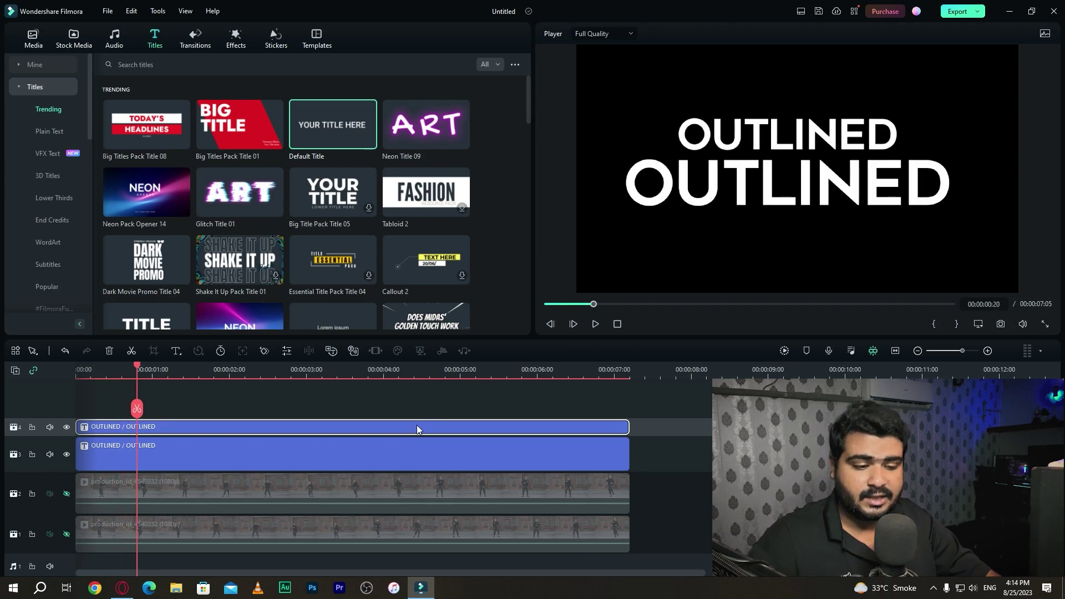
- Open the duplicated title in the advanced text editor and turn off the fill of the smaller OUTLINED text
{"action": "double_click", "coordinate": [311, 426]}
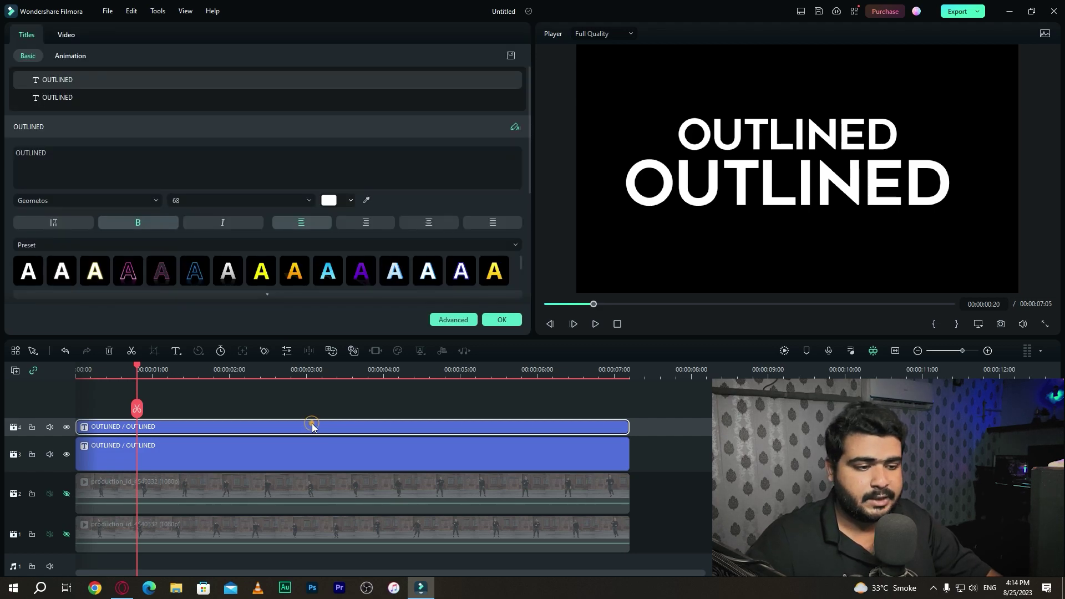
{"action": "left_click", "coordinate": [455, 320]}
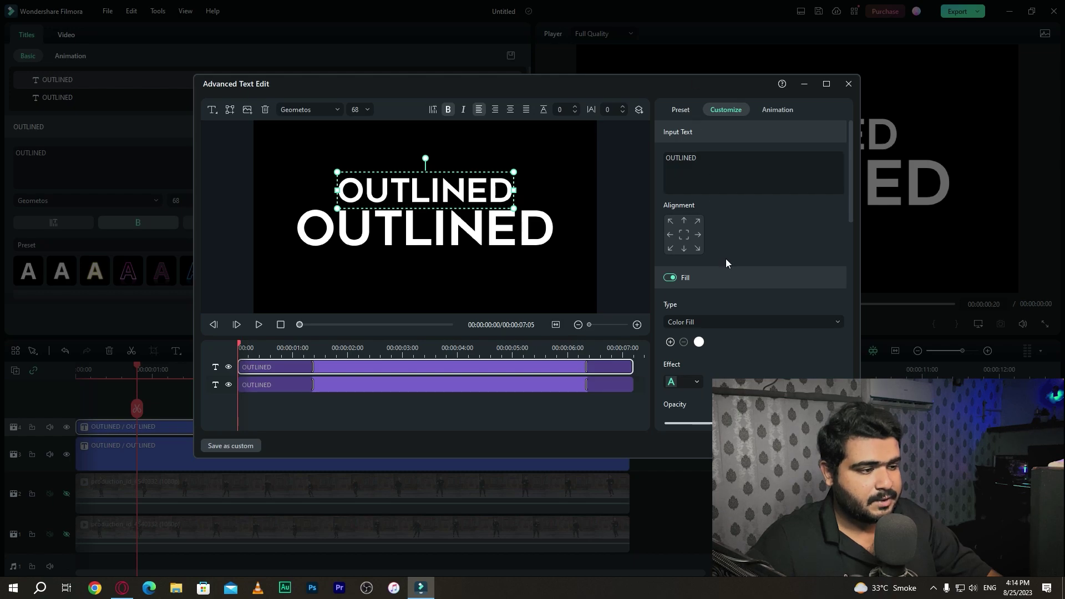
{"action": "scroll", "coordinate": [731, 266], "scroll_direction": "down", "scroll_amount": 1}
{"action": "left_click", "coordinate": [670, 250]}
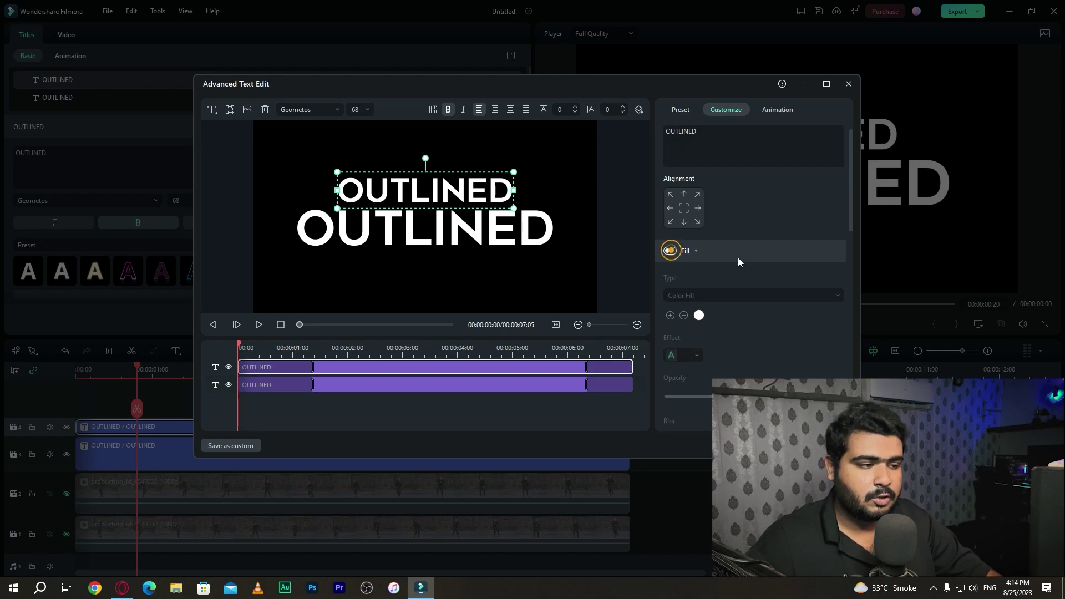
- Give the smaller OUTLINED text a white outline with a thickness of 2
{"action": "scroll", "coordinate": [747, 257], "scroll_direction": "down", "scroll_amount": 5}
{"action": "left_click", "coordinate": [670, 336]}
{"action": "left_click", "coordinate": [789, 335]}
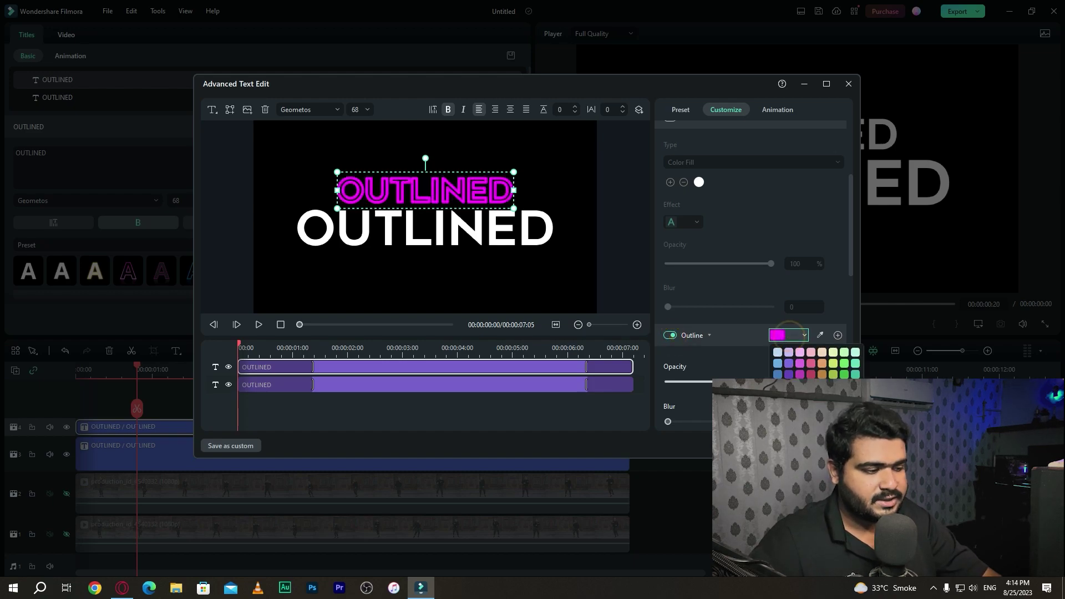
{"action": "left_click", "coordinate": [779, 352]}
{"action": "scroll", "coordinate": [780, 349], "scroll_direction": "down", "scroll_amount": 3}
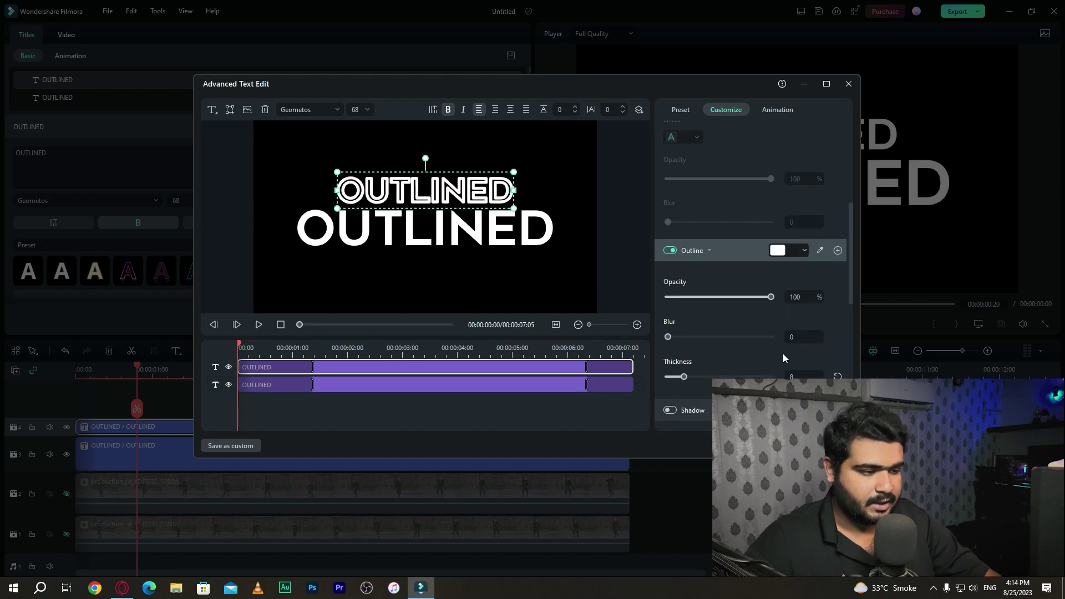
{"action": "left_click", "coordinate": [798, 376]}
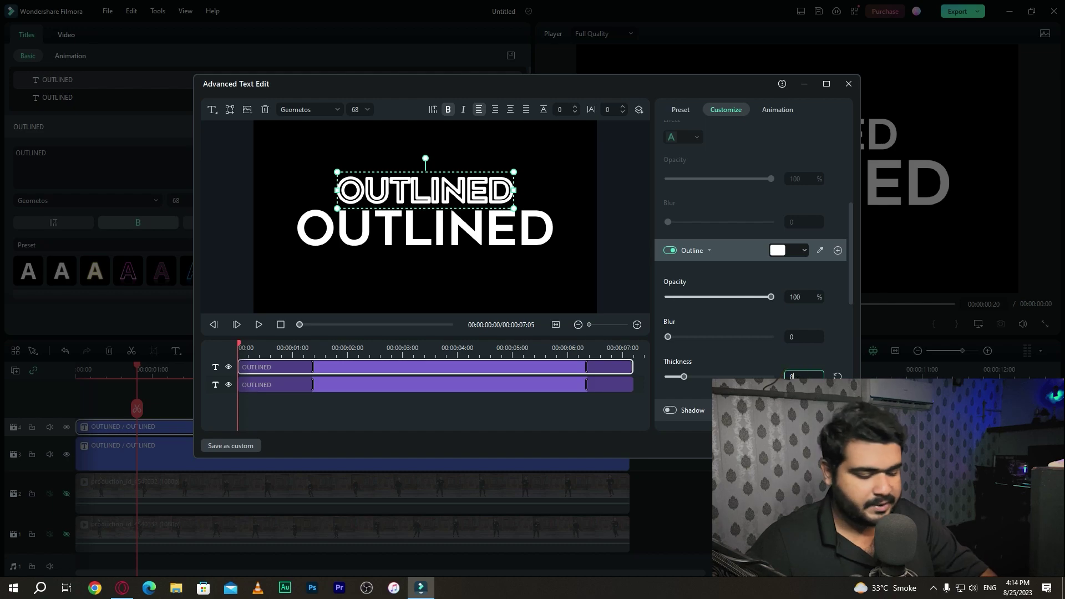
{"action": "key", "text": "Return"}
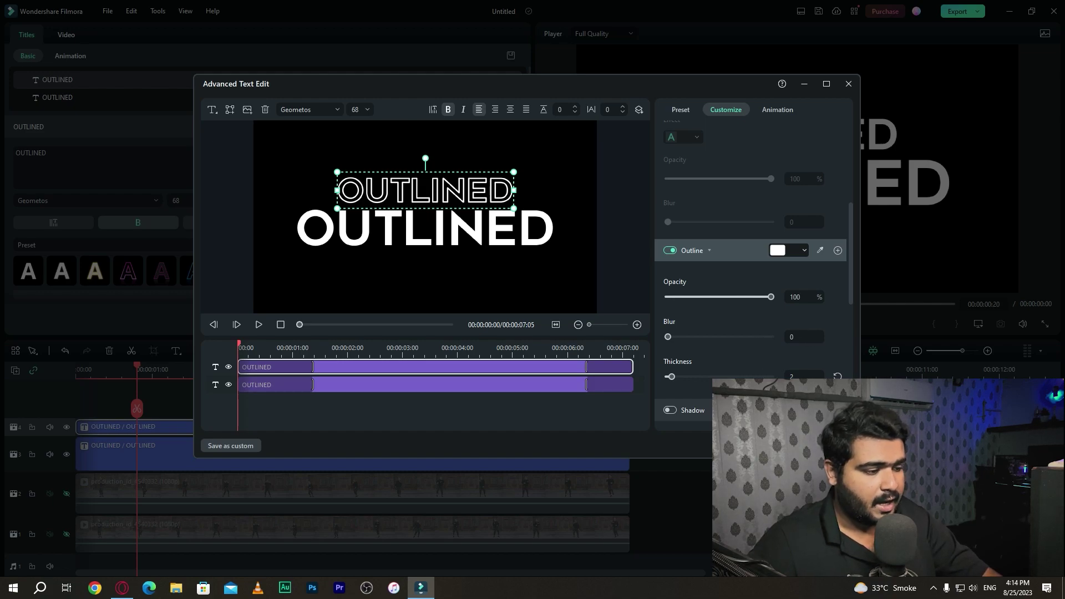
- Turn off the fill of the larger OUTLINED text in the duplicated title
{"action": "left_click", "coordinate": [500, 384]}
{"action": "scroll", "coordinate": [721, 210], "scroll_direction": "up", "scroll_amount": 3}
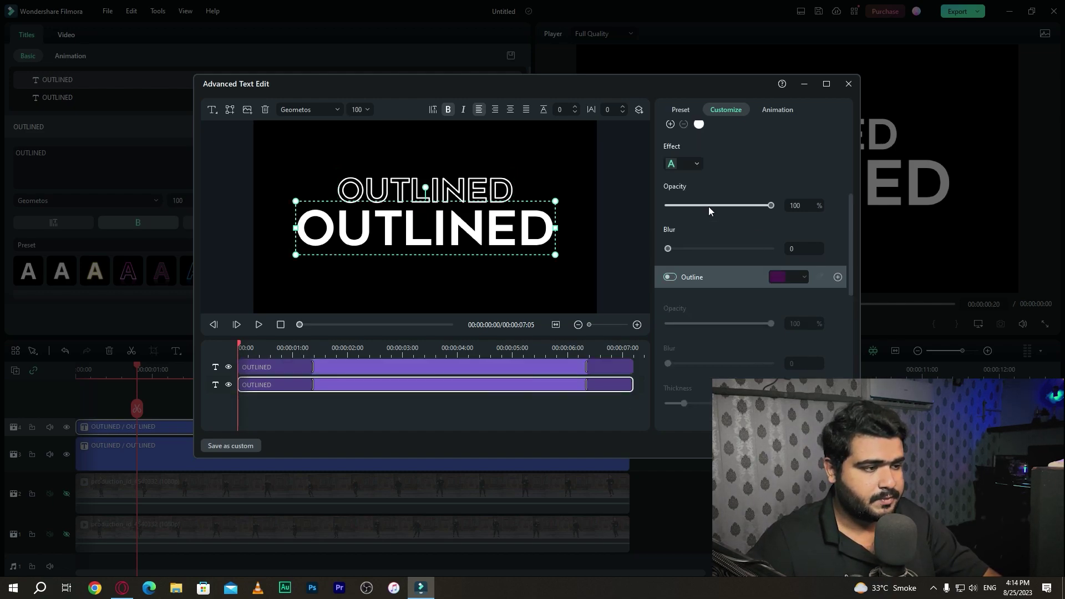
{"action": "left_click", "coordinate": [670, 139]}
{"action": "scroll", "coordinate": [743, 308], "scroll_direction": "down", "scroll_amount": 1}
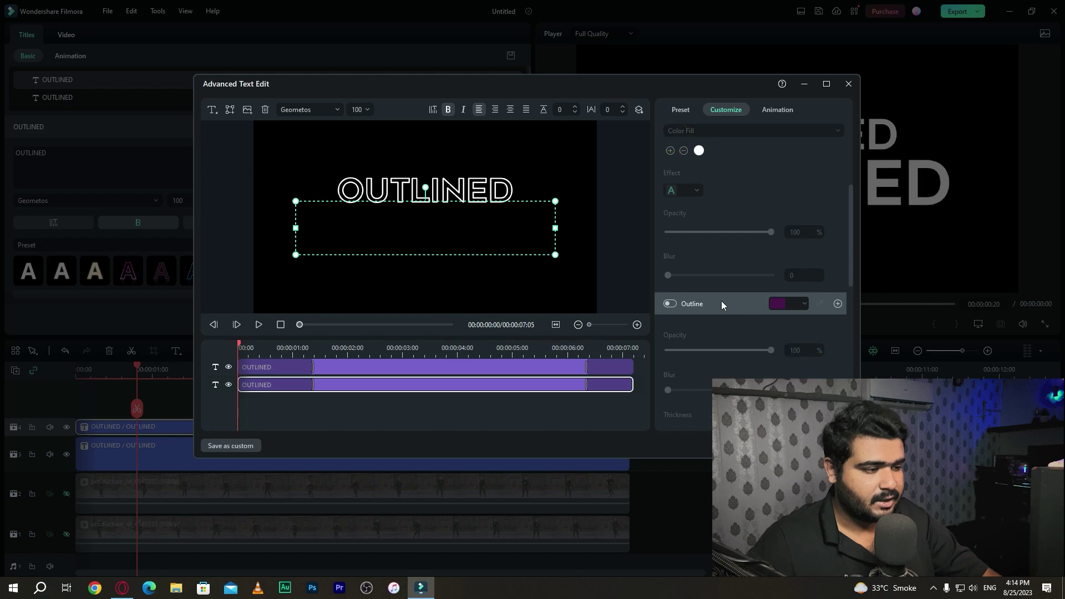
- Give the larger OUTLINED text a white outline with a thickness of 2 and apply the advanced text edits
{"action": "left_click", "coordinate": [668, 304]}
{"action": "left_click", "coordinate": [779, 303]}
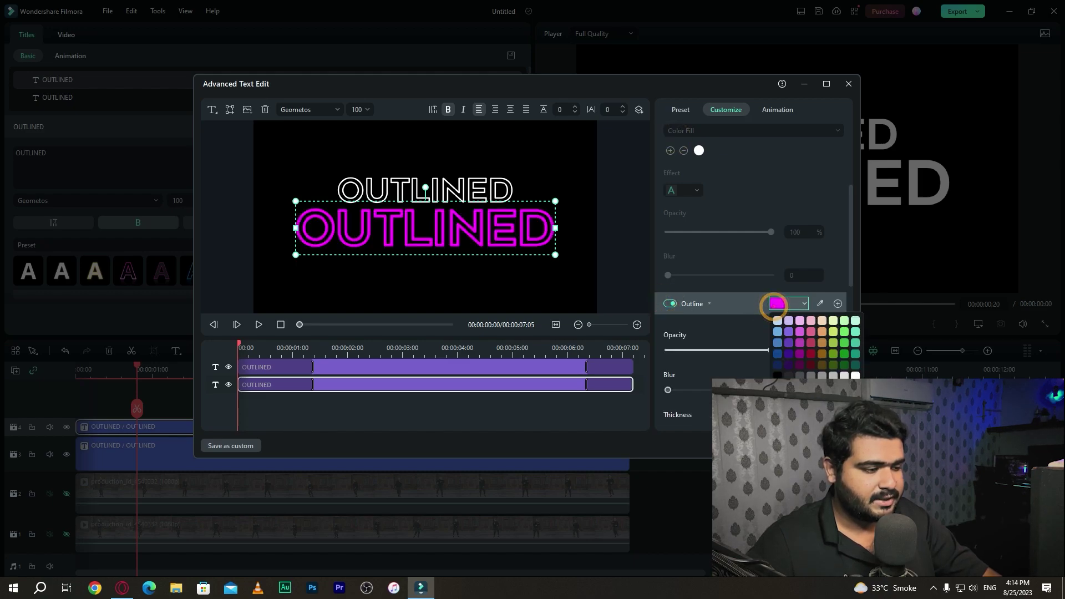
{"action": "left_click", "coordinate": [854, 375]}
{"action": "scroll", "coordinate": [842, 366], "scroll_direction": "down", "scroll_amount": 1}
{"action": "left_click", "coordinate": [806, 350]}
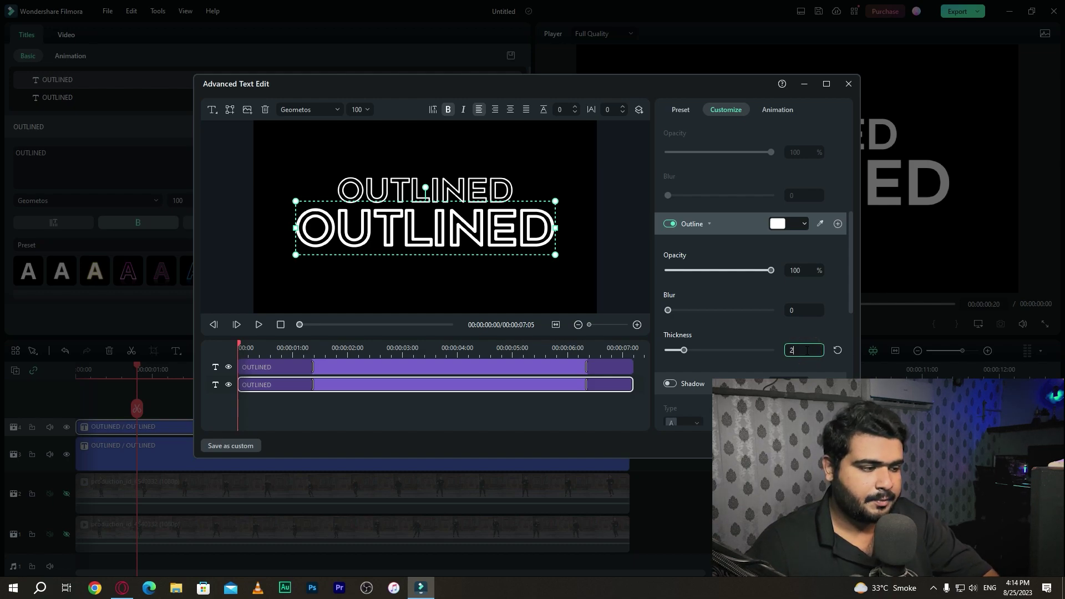
{"action": "key", "text": "Return"}
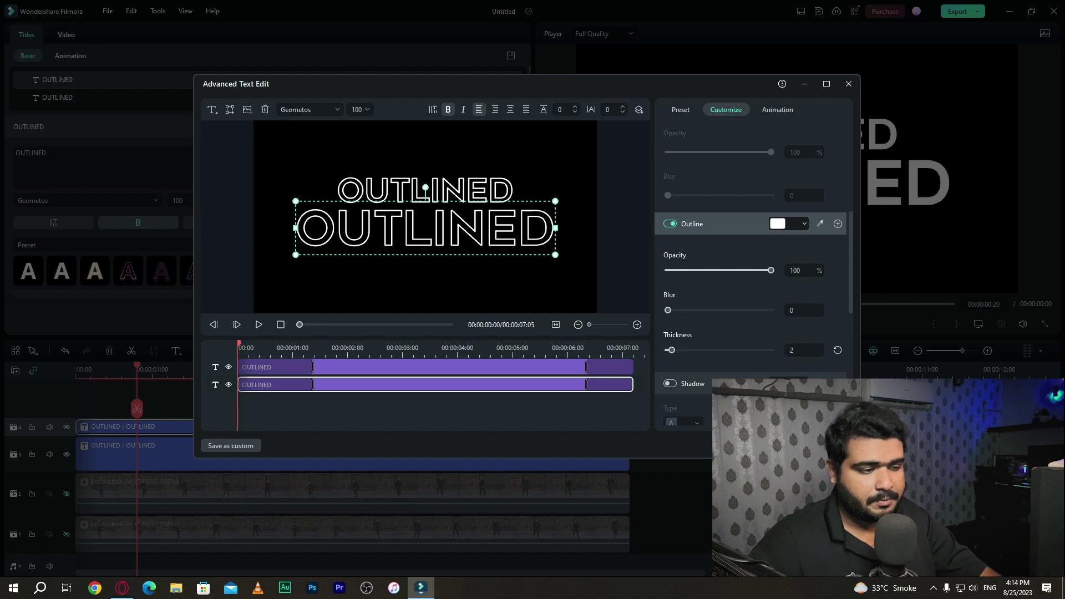
{"action": "left_click", "coordinate": [827, 445]}
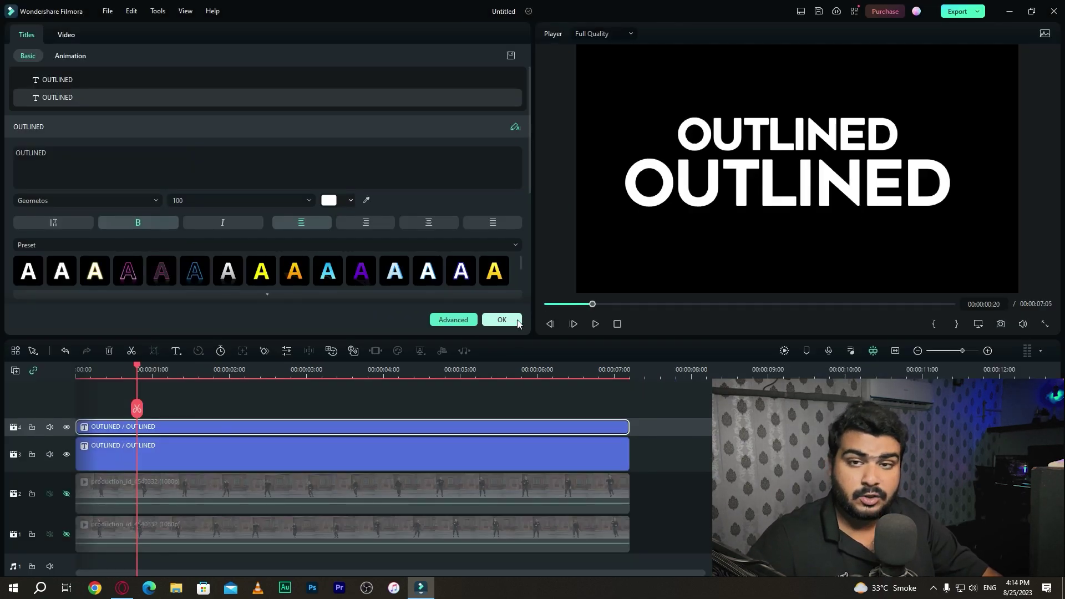
- Make the top title's track taller and confirm the title settings
{"action": "left_click_drag", "start_coordinate": [50, 415], "coordinate": [40, 408]}
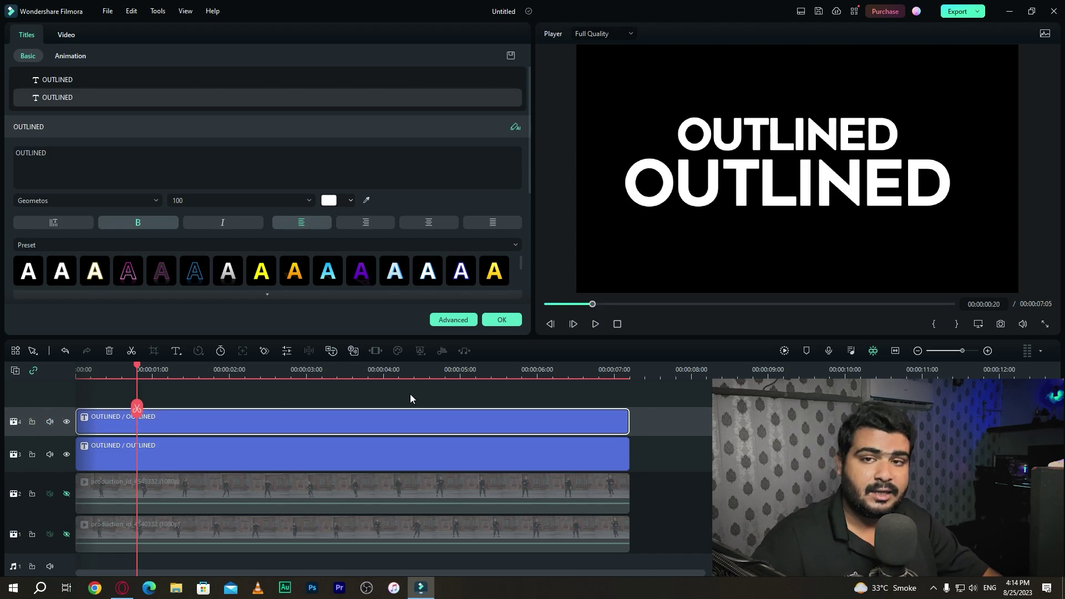
{"action": "left_click", "coordinate": [502, 319]}
{"action": "left_click", "coordinate": [280, 413]}
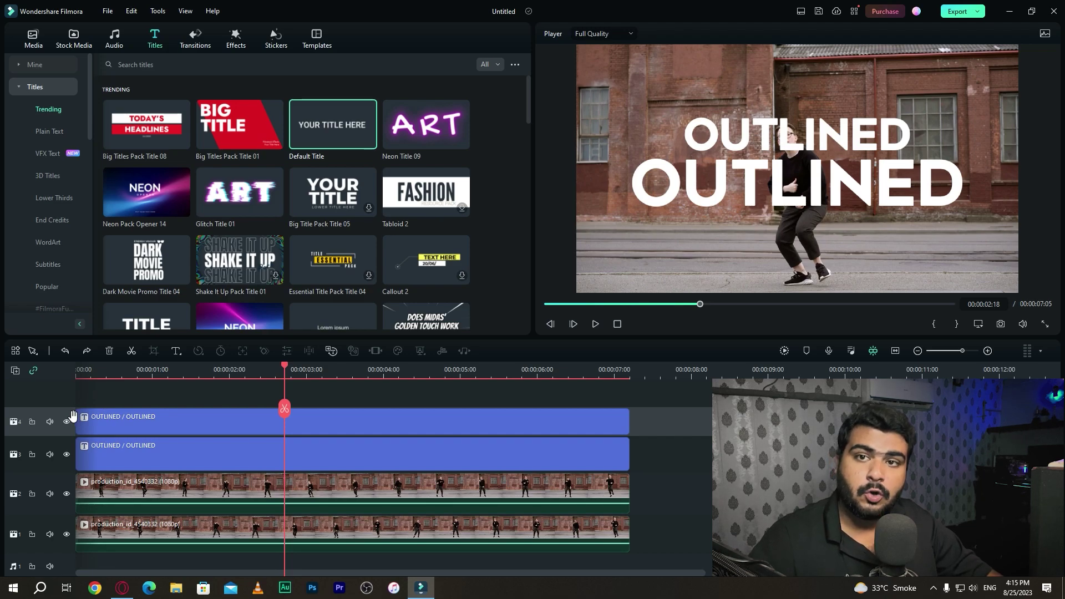
- Move the outline-only title up one track and place the upper dancing man clip between the two titles
{"action": "left_click", "coordinate": [215, 425]}
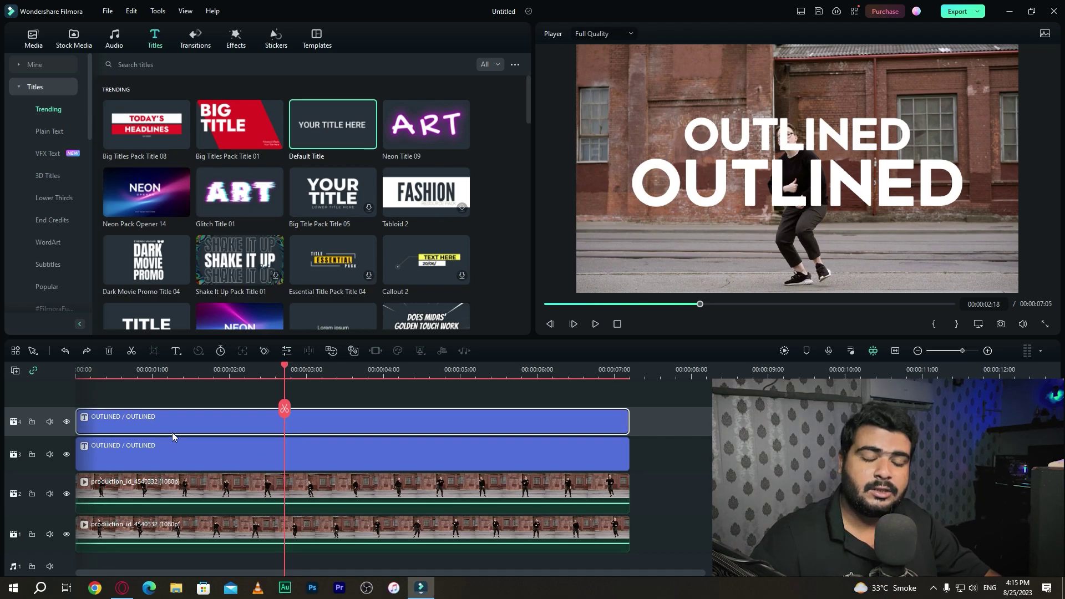
{"action": "left_click", "coordinate": [269, 486]}
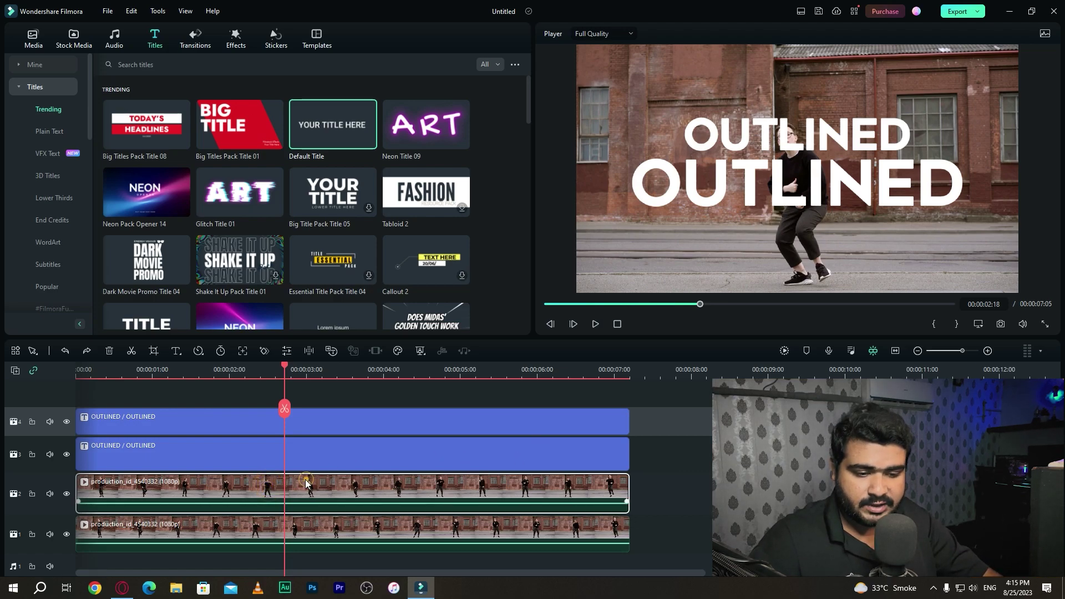
{"action": "left_click_drag", "start_coordinate": [197, 417], "coordinate": [197, 395]}
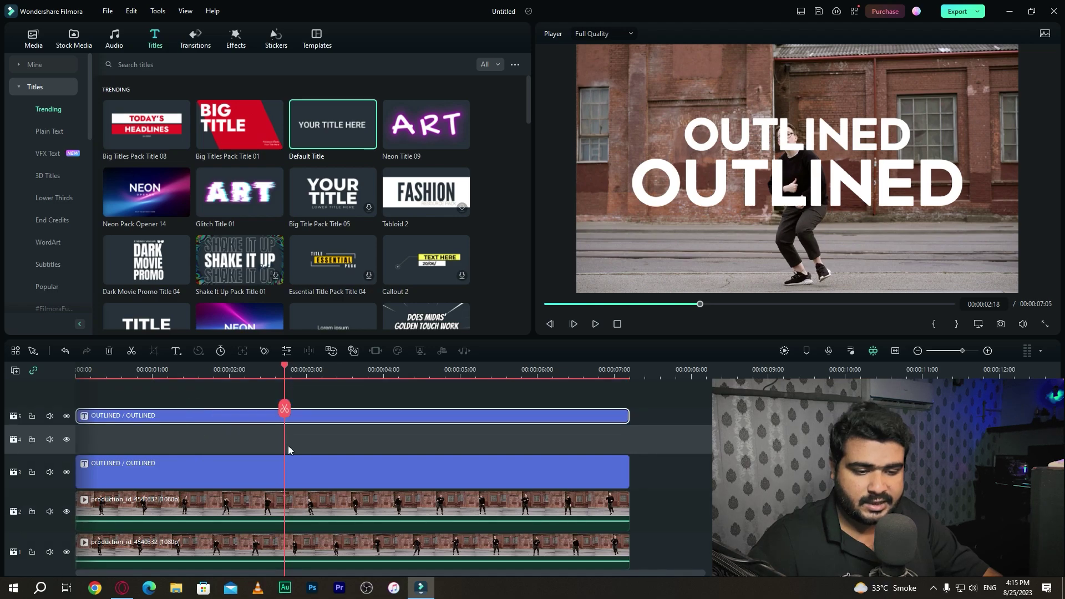
{"action": "left_click_drag", "start_coordinate": [276, 516], "coordinate": [273, 429]}
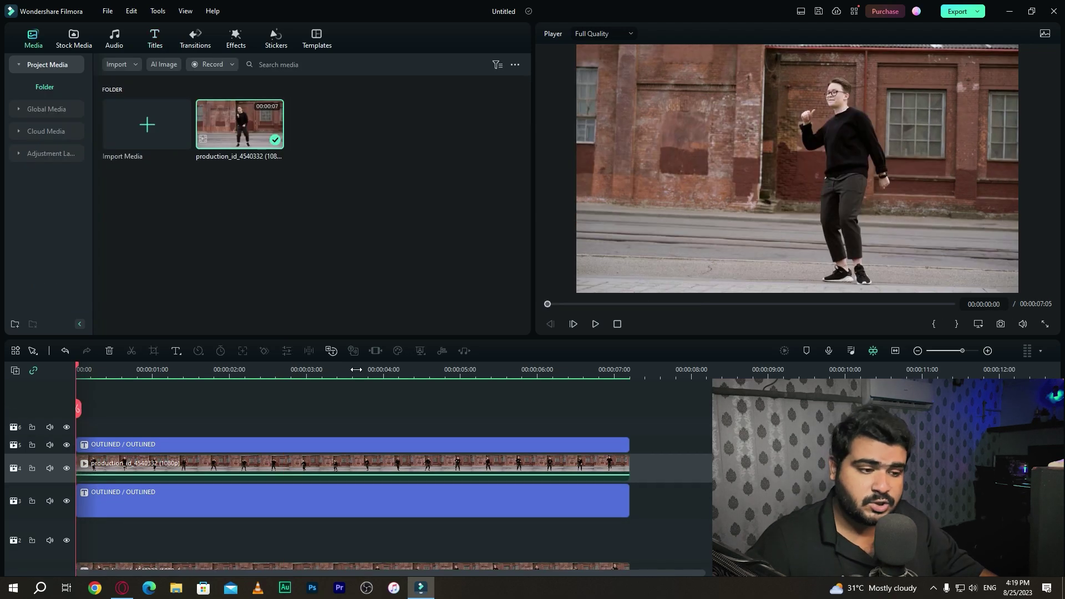
- Play back the composition to check the outlined text over the dancer, and open the effects library
{"action": "key", "text": "space"}
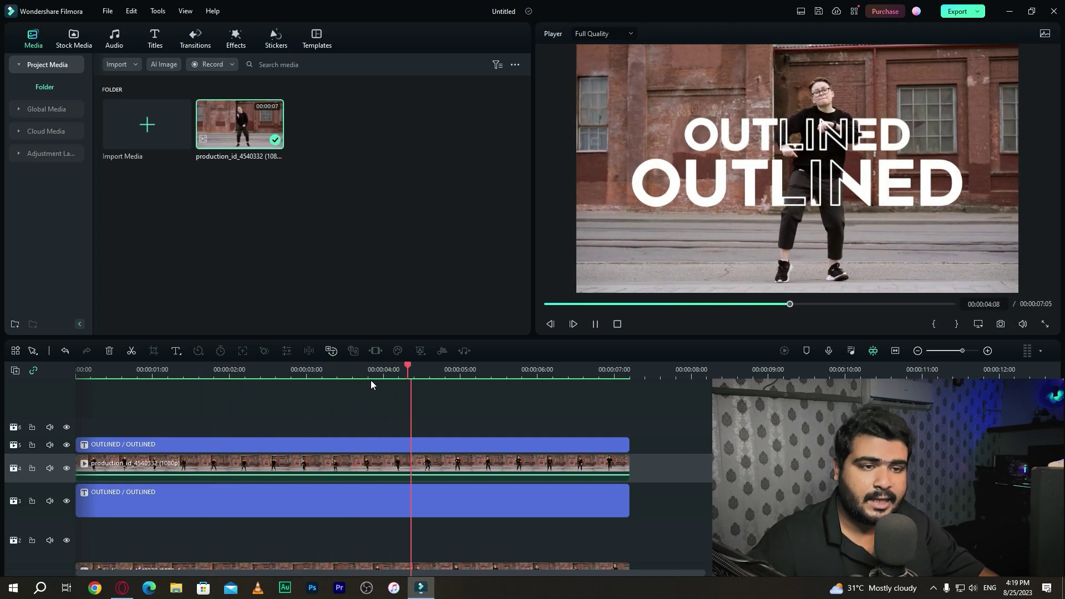
{"action": "left_click", "coordinate": [227, 45]}
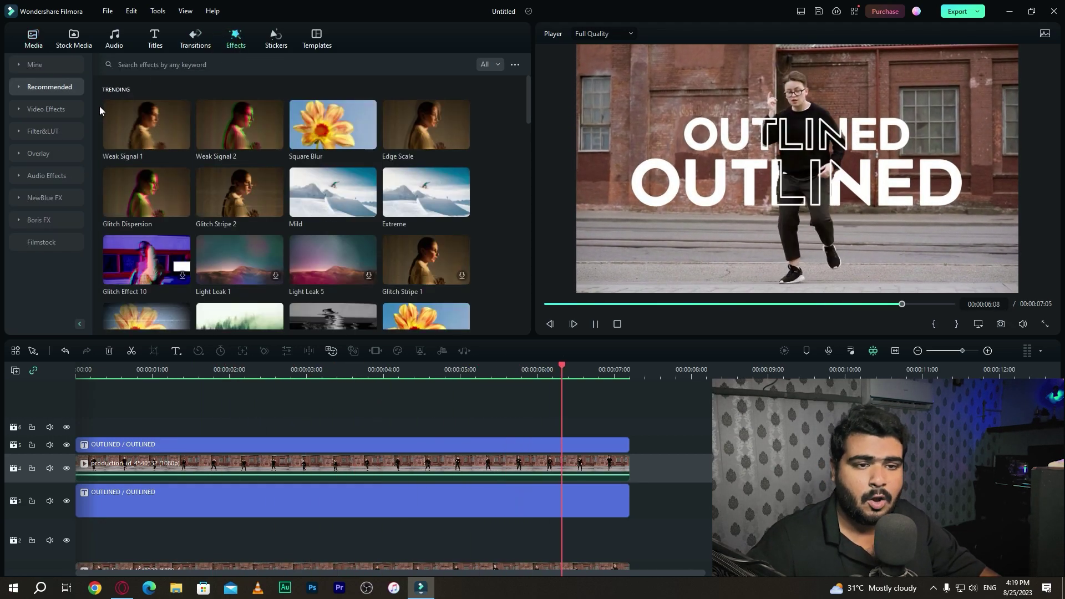
{"action": "key", "text": "space"}
- Add the downloaded Heartbeat effect on the track above the titles and stretch it over the clips' full length
{"action": "left_click", "coordinate": [17, 66]}
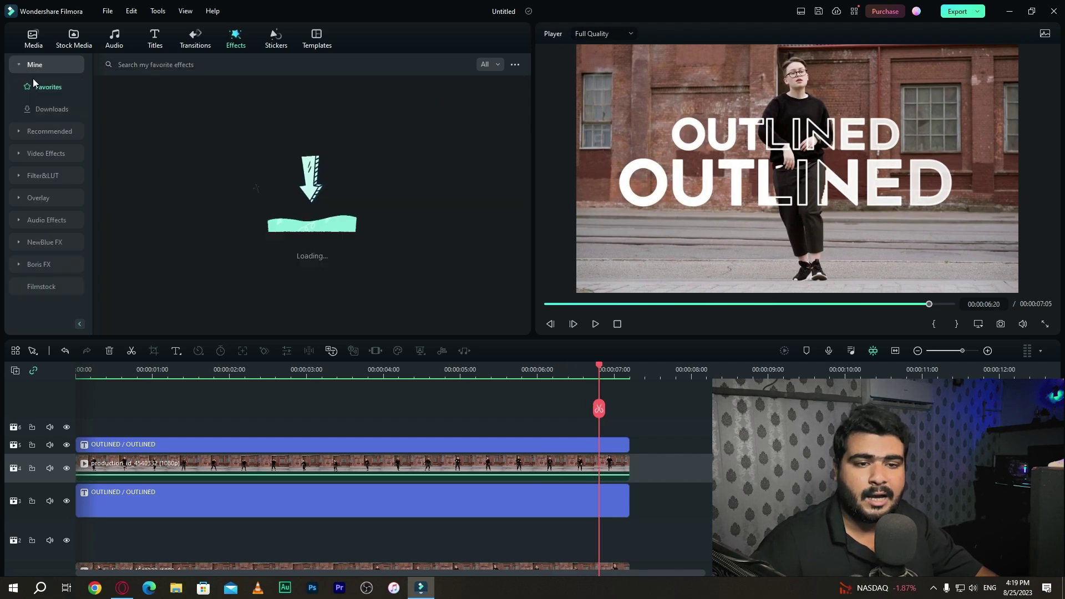
{"action": "left_click", "coordinate": [38, 103]}
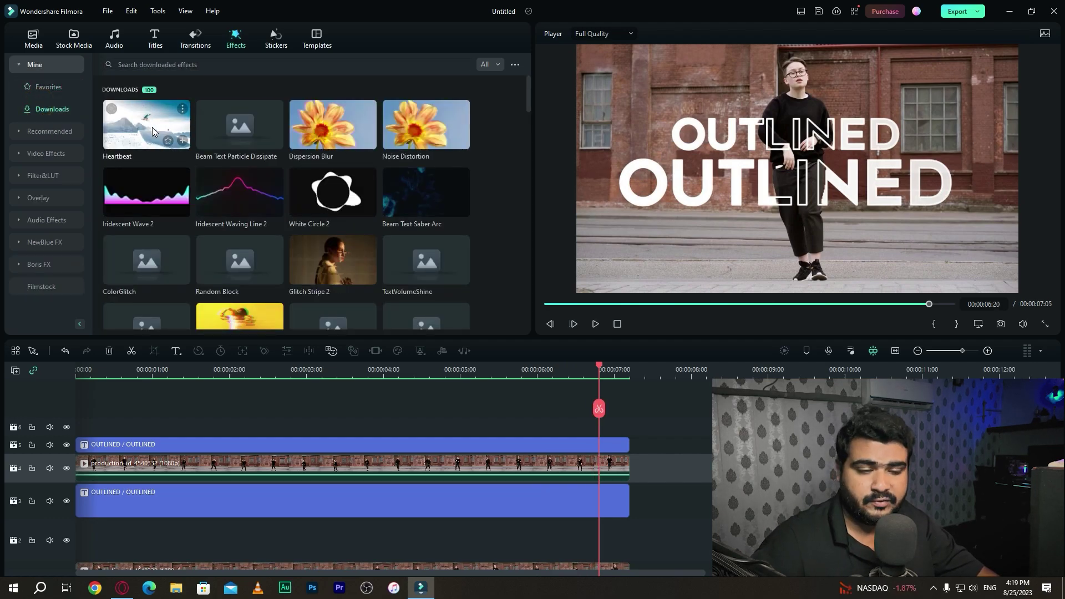
{"action": "left_click_drag", "start_coordinate": [152, 127], "coordinate": [89, 426]}
{"action": "left_click_drag", "start_coordinate": [500, 426], "coordinate": [626, 425]}
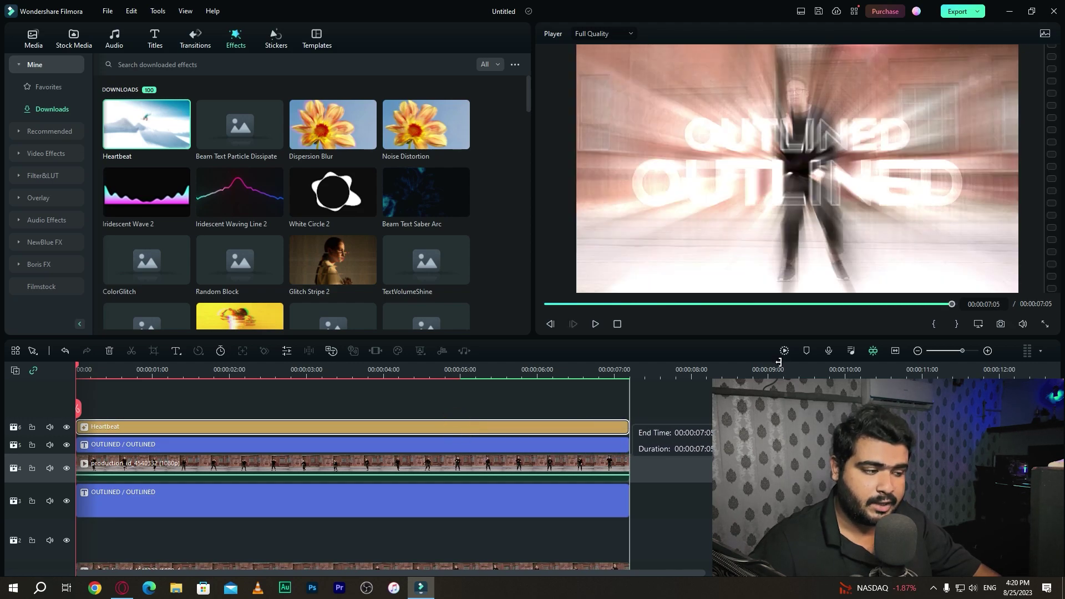
- Render the timeline preview and play the composition with the Heartbeat effect from the start
{"action": "key", "text": "Home"}
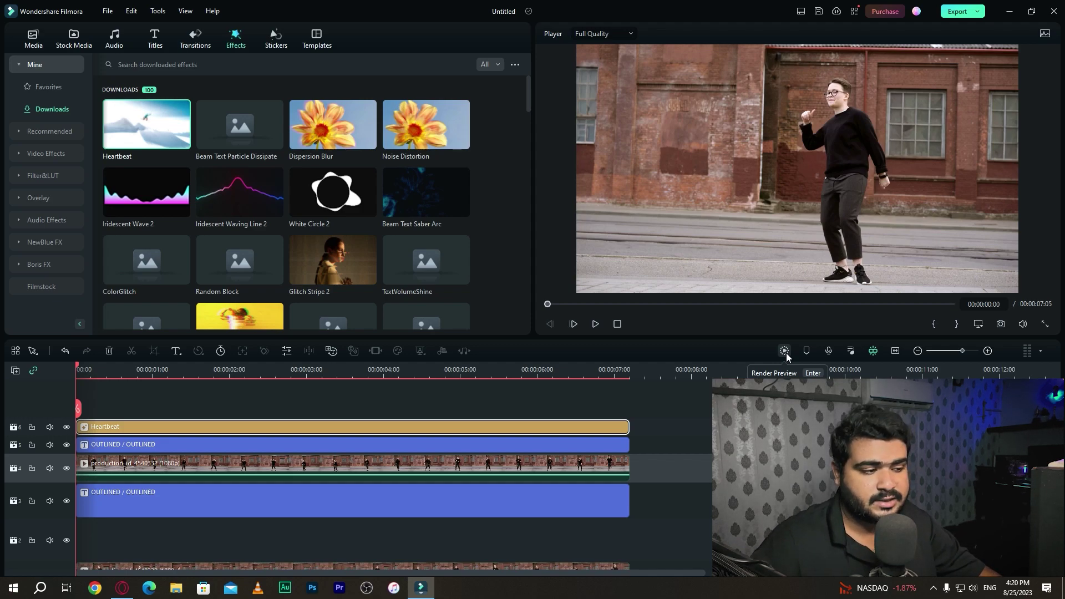
{"action": "left_click", "coordinate": [787, 353]}
{"action": "key", "text": "space"}
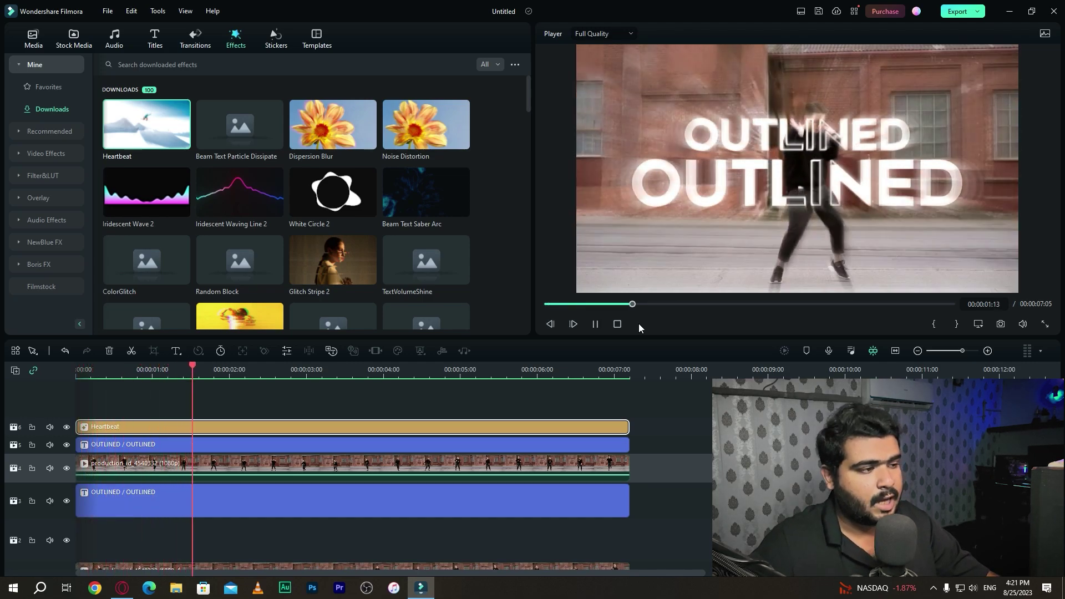